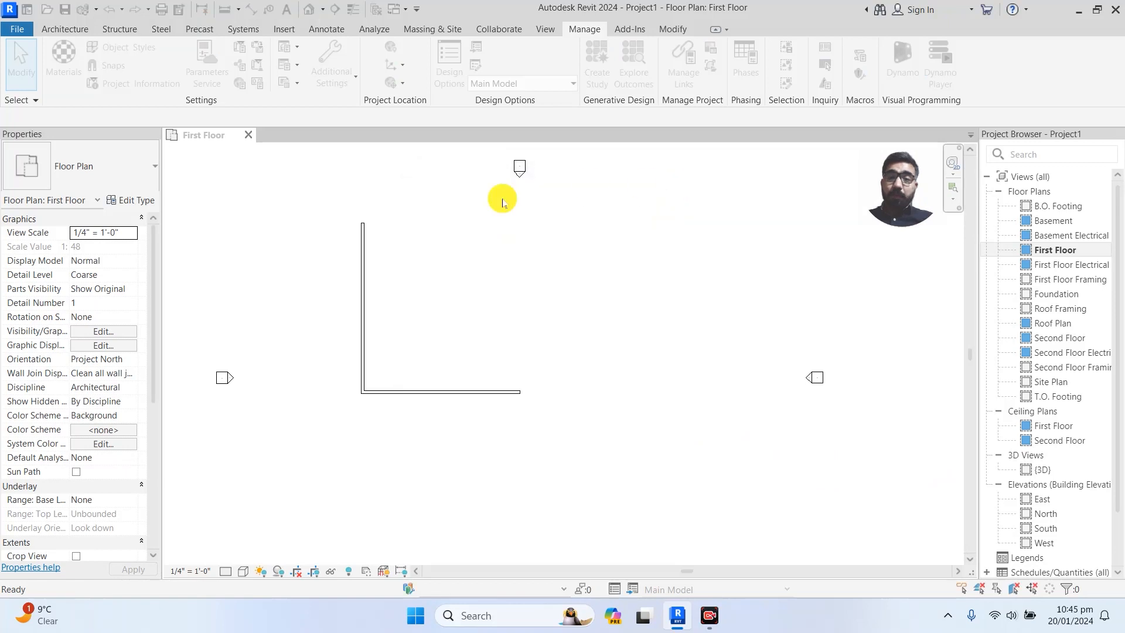
- Start a trial wall from the vertical wall's upper endpoint to check endpoint snapping, and cancel it without placing a segment
key("w")
key("a")
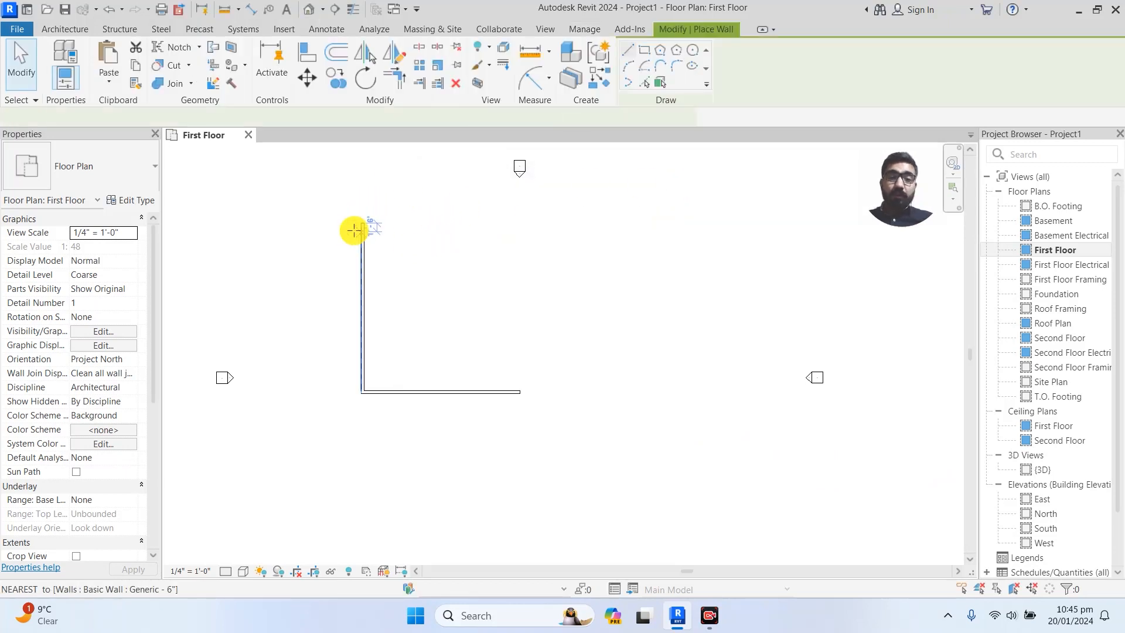
scroll(366, 220, "up", 3)
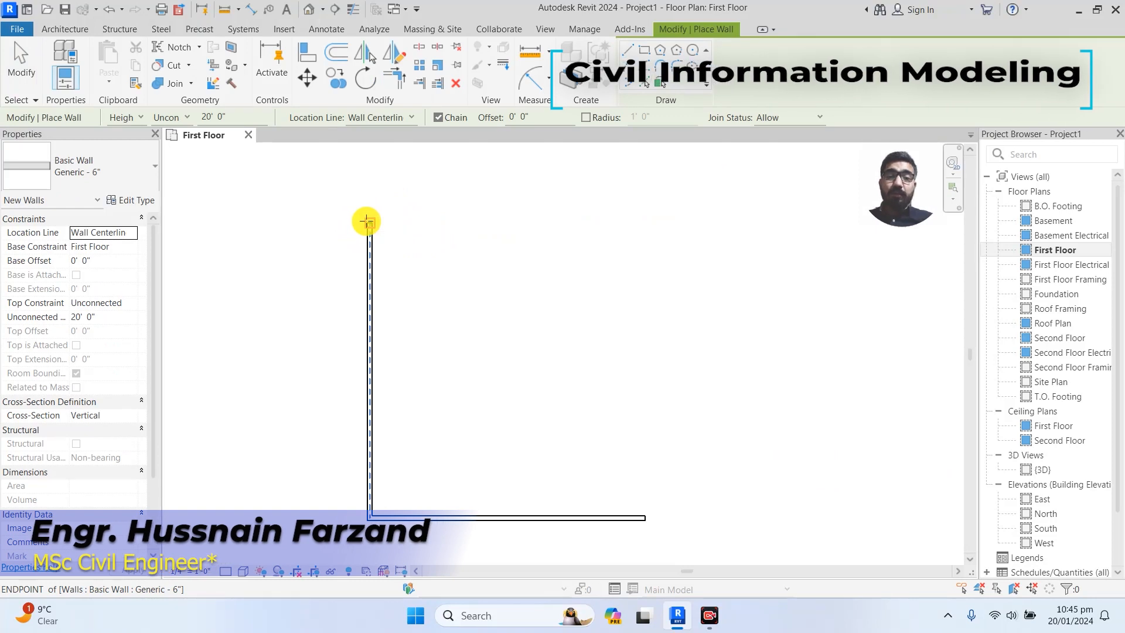
left_click(366, 221)
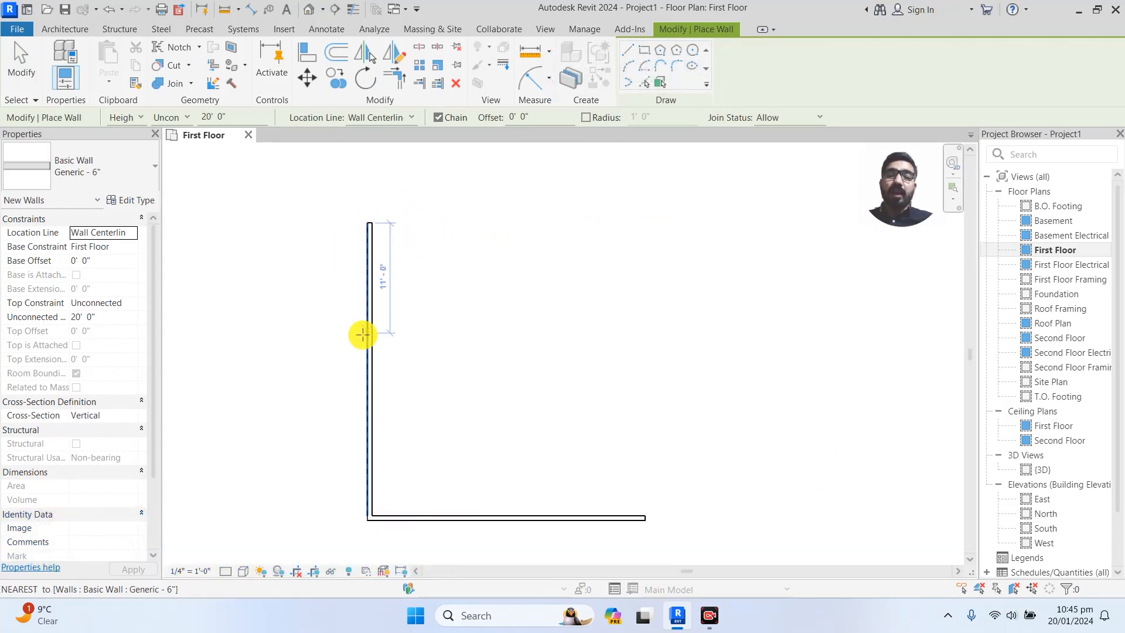
key("Escape")
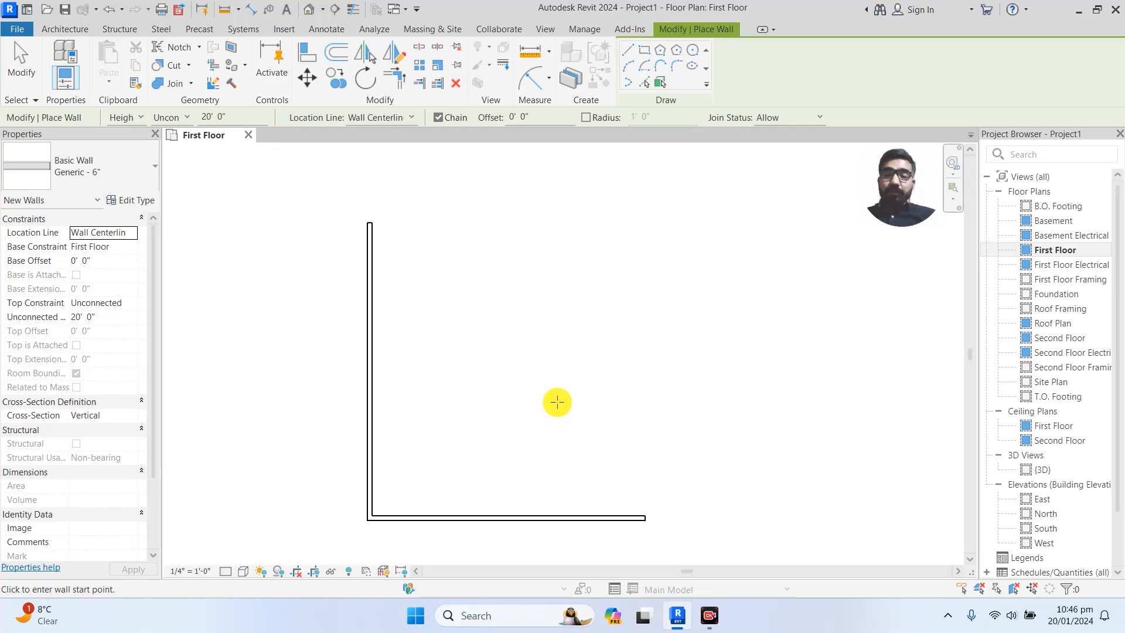
scroll(554, 387, "down", 4)
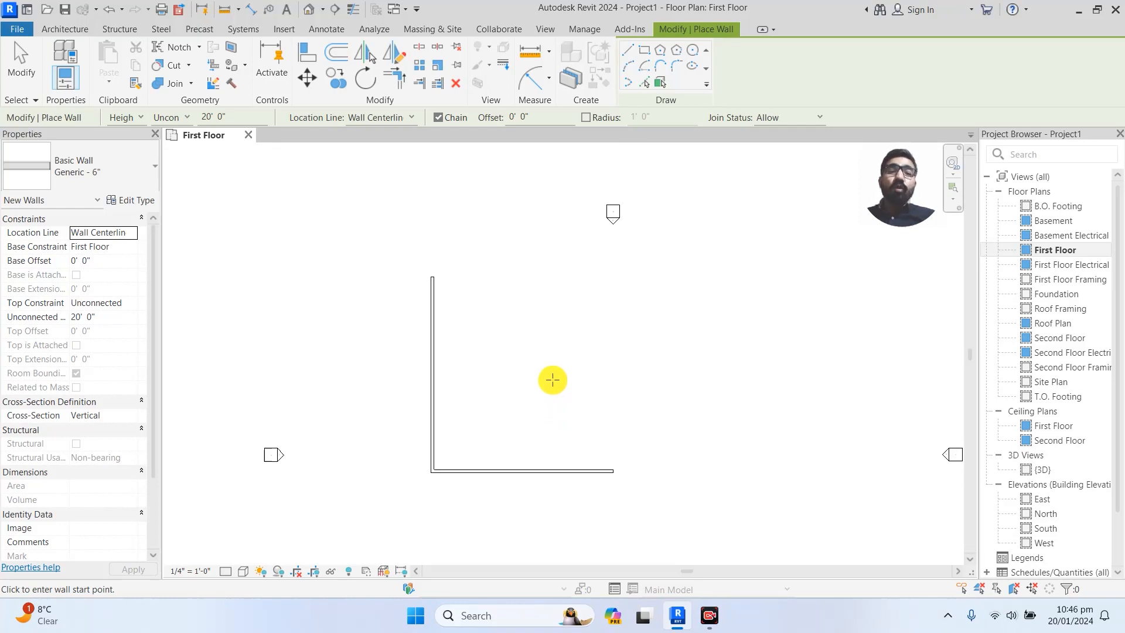
scroll(552, 379, "down", 1)
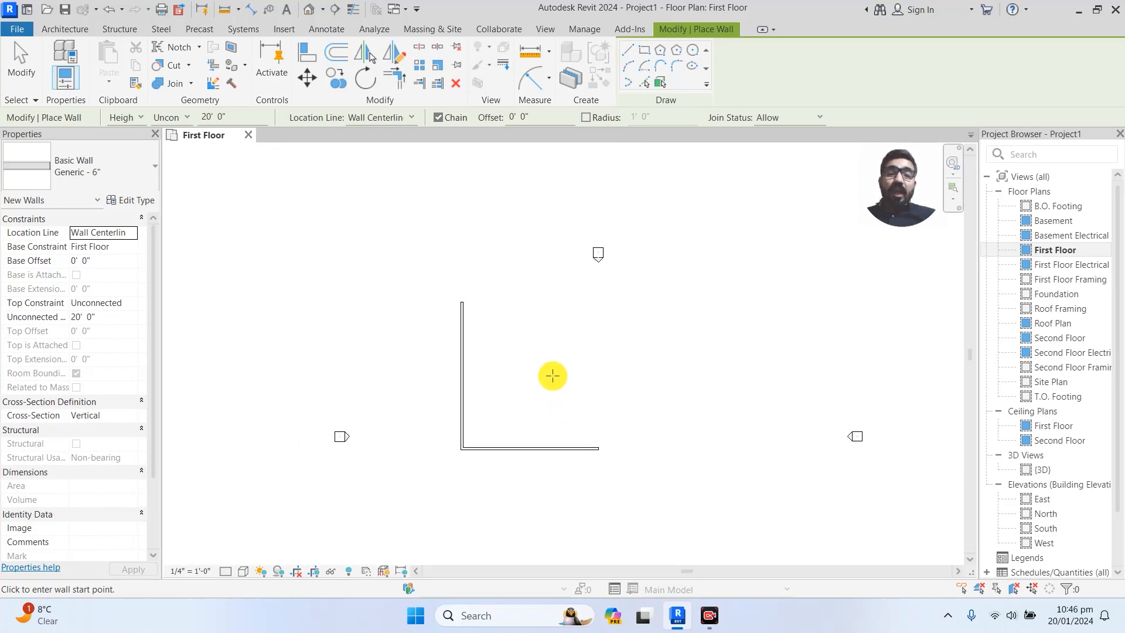
key("Escape")
key("Escape")
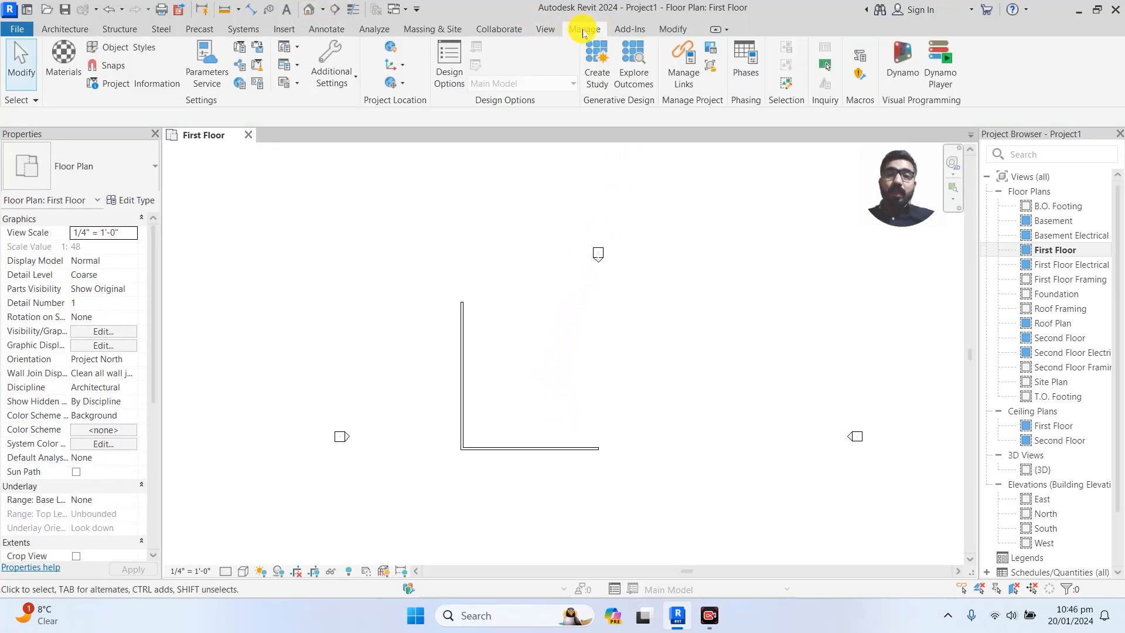
- Turn all snaps off in the Snaps settings and apply the change
left_click(113, 65)
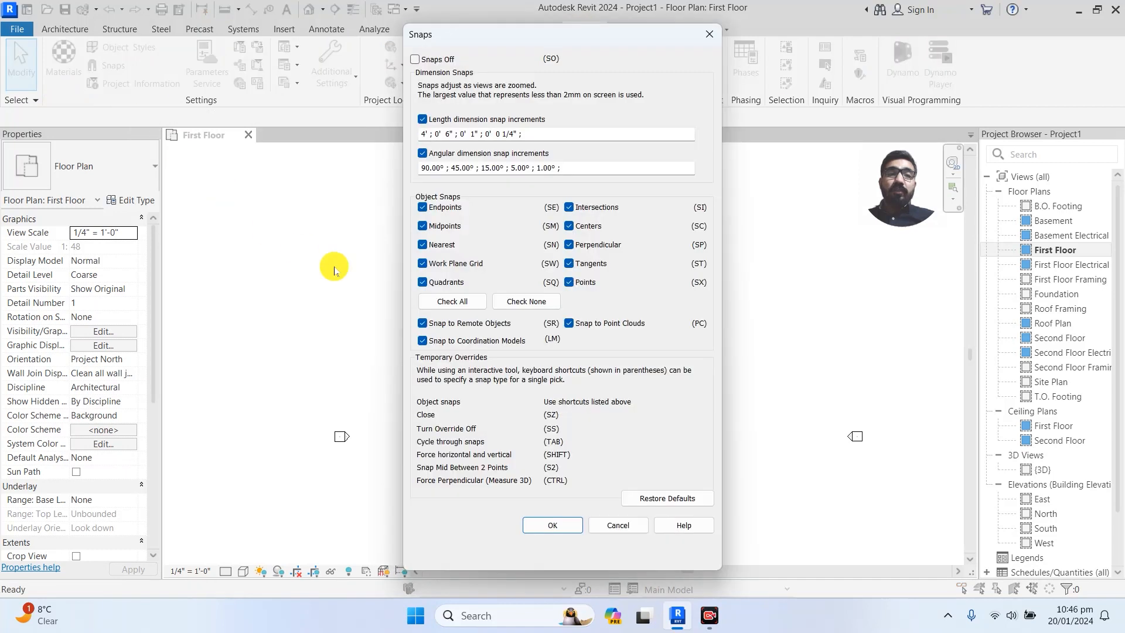
left_click(416, 59)
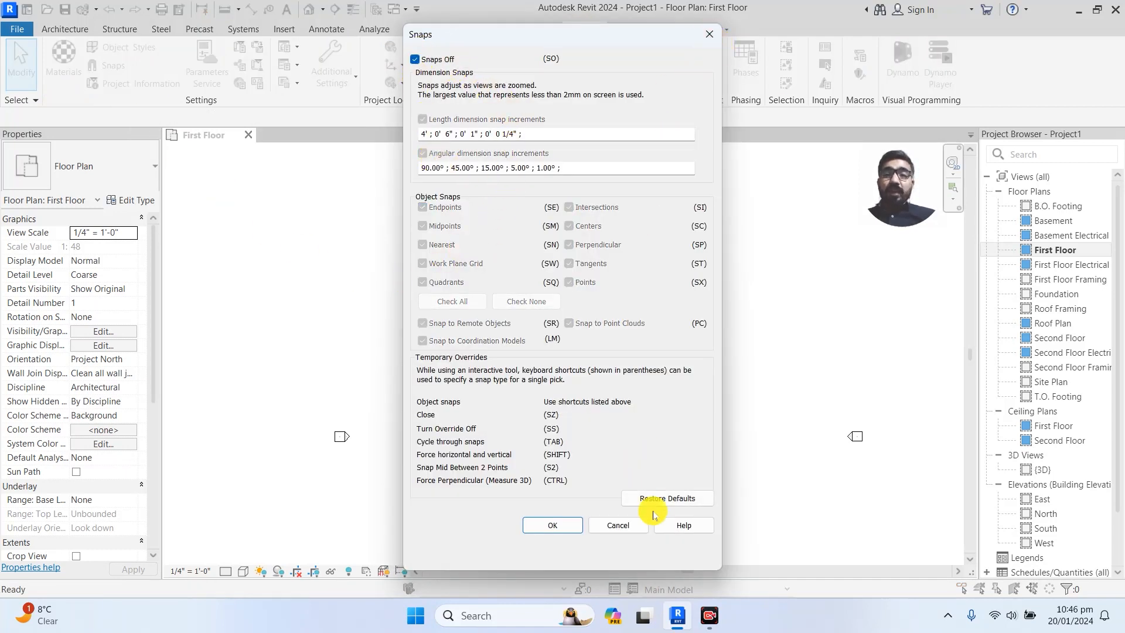
left_click(565, 526)
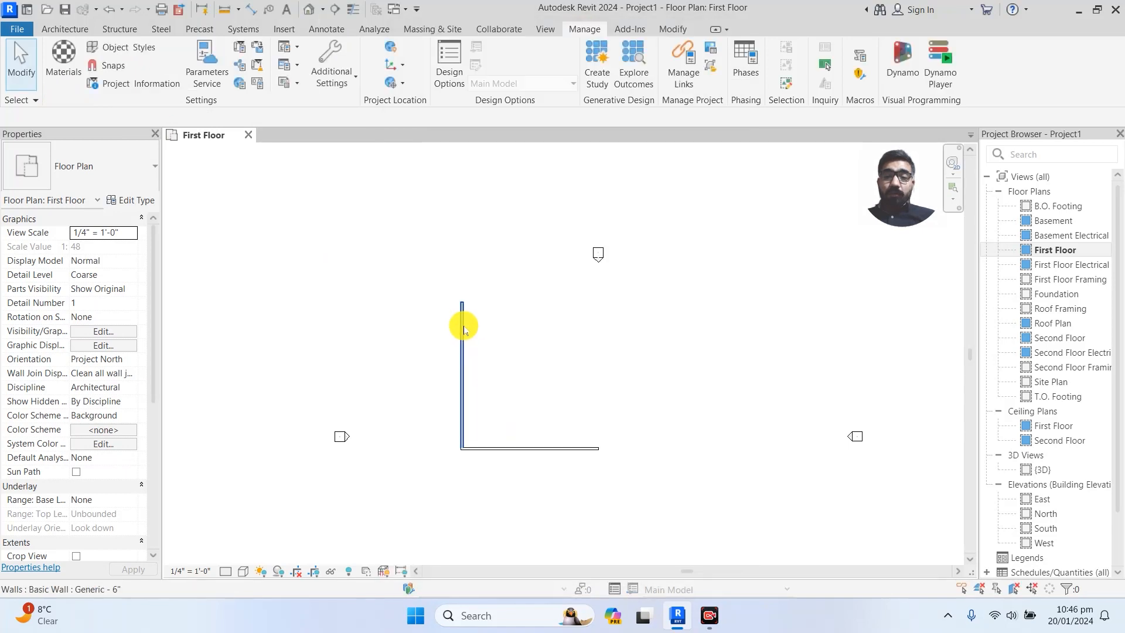
- Check with the Wall tool whether the cursor snaps at the vertical wall's upper end, and leave the tool
key("w")
key("a")
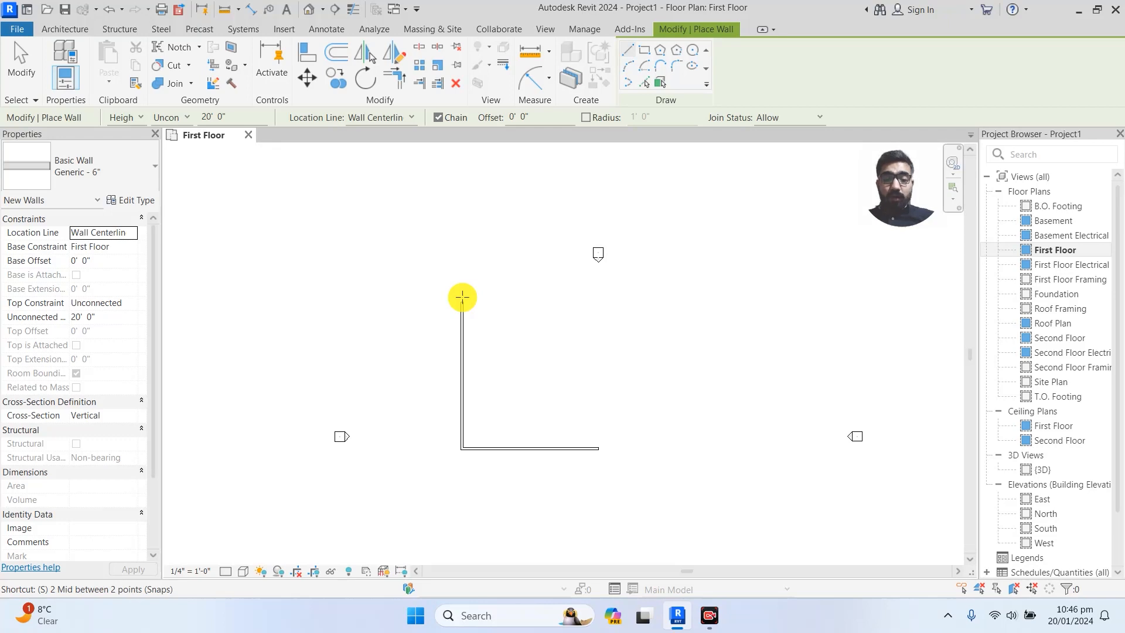
key("Escape")
key("Escape")
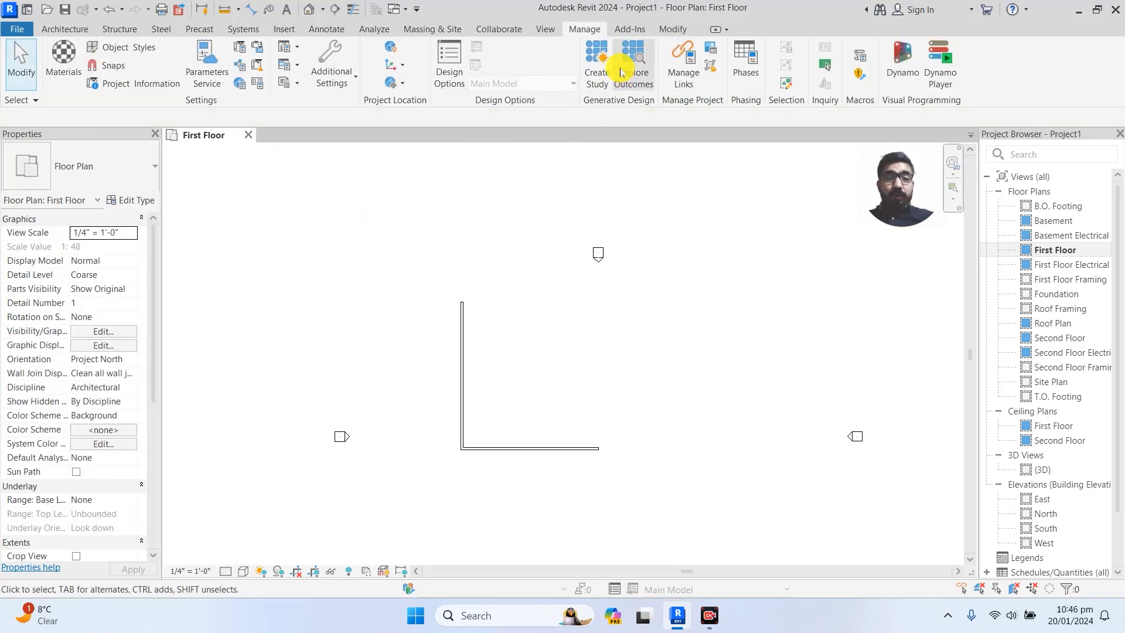
- Turn snaps back on in the Snaps settings and check endpoint snapping with the Wall tool at the existing wall corner
left_click(119, 69)
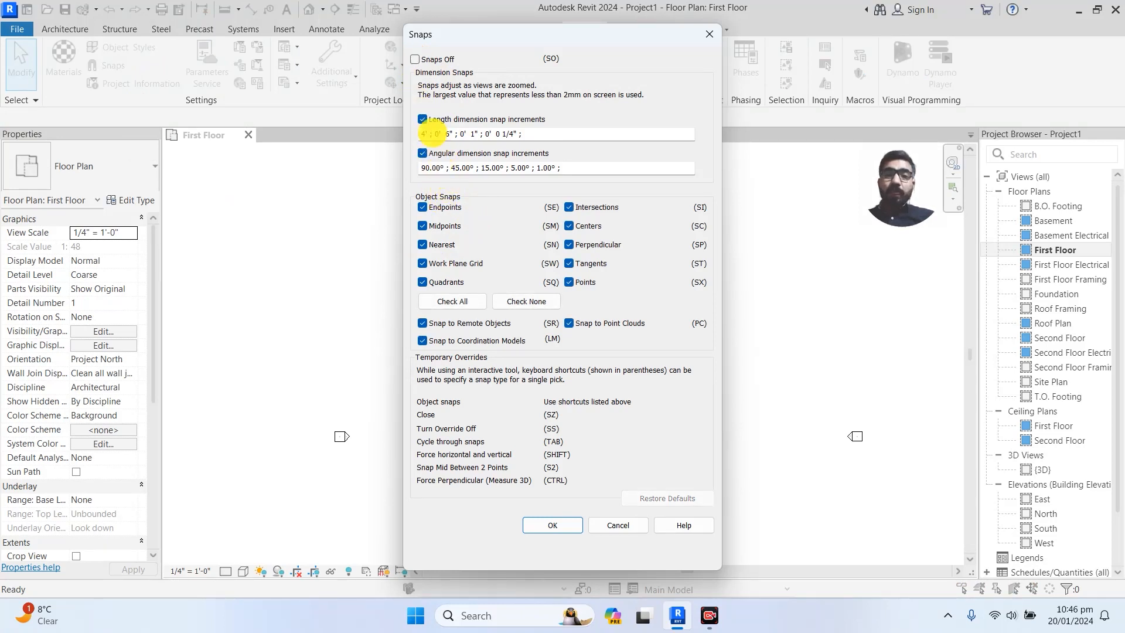
left_click(537, 527)
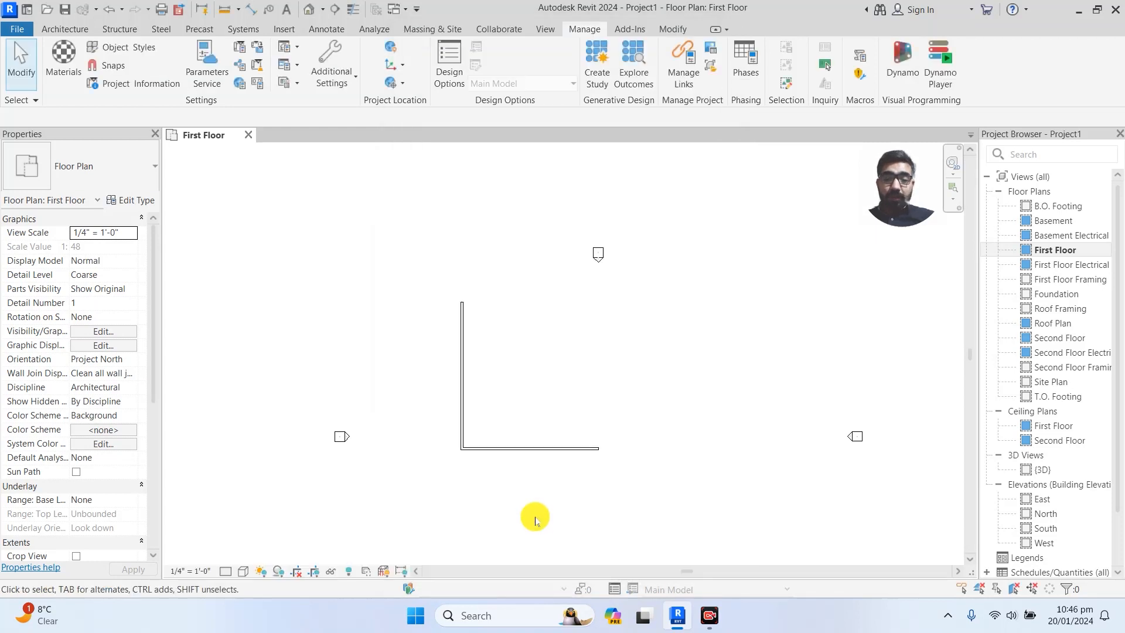
key("w")
key("a")
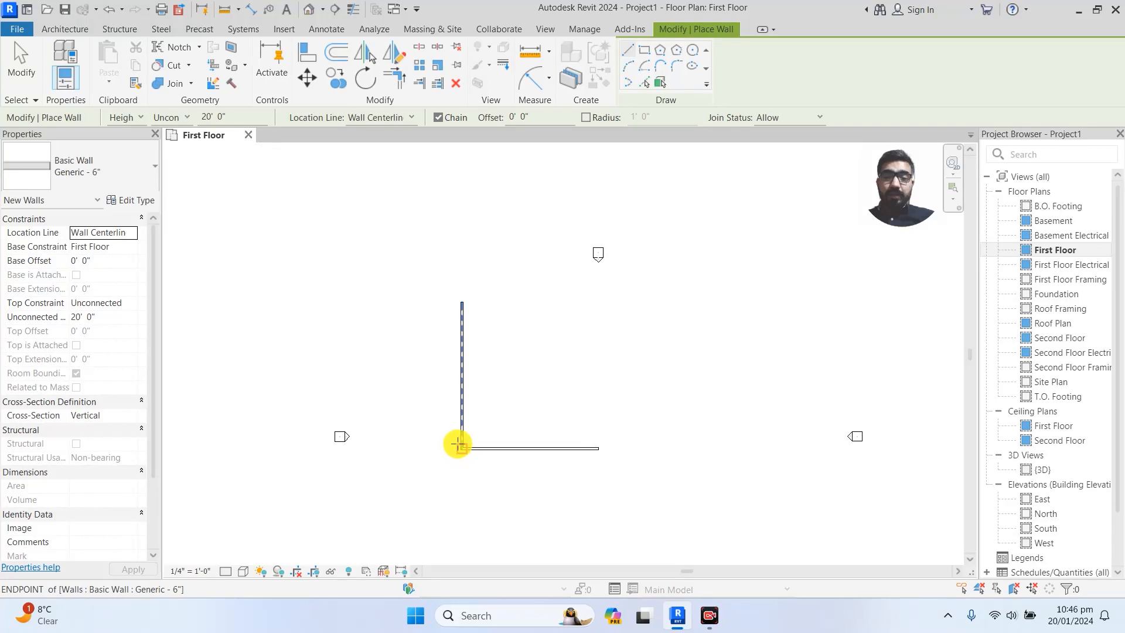
key("Escape")
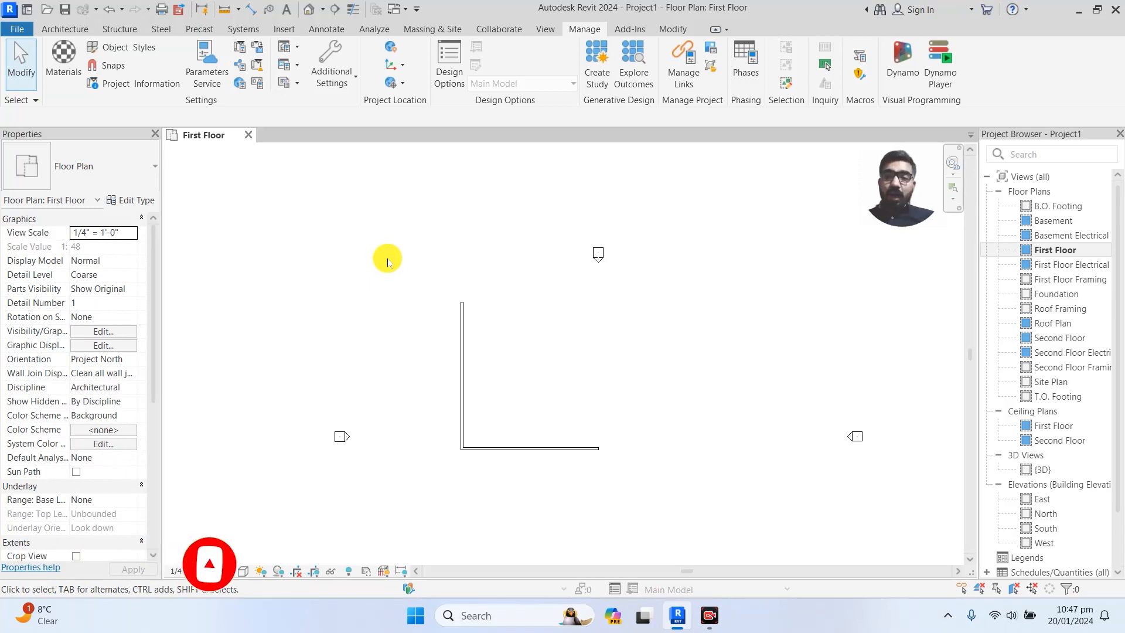
- Review the Snaps settings and preview a horizontal trial wall at several zoom levels to examine its length snap increments, without placing it
left_click(107, 65)
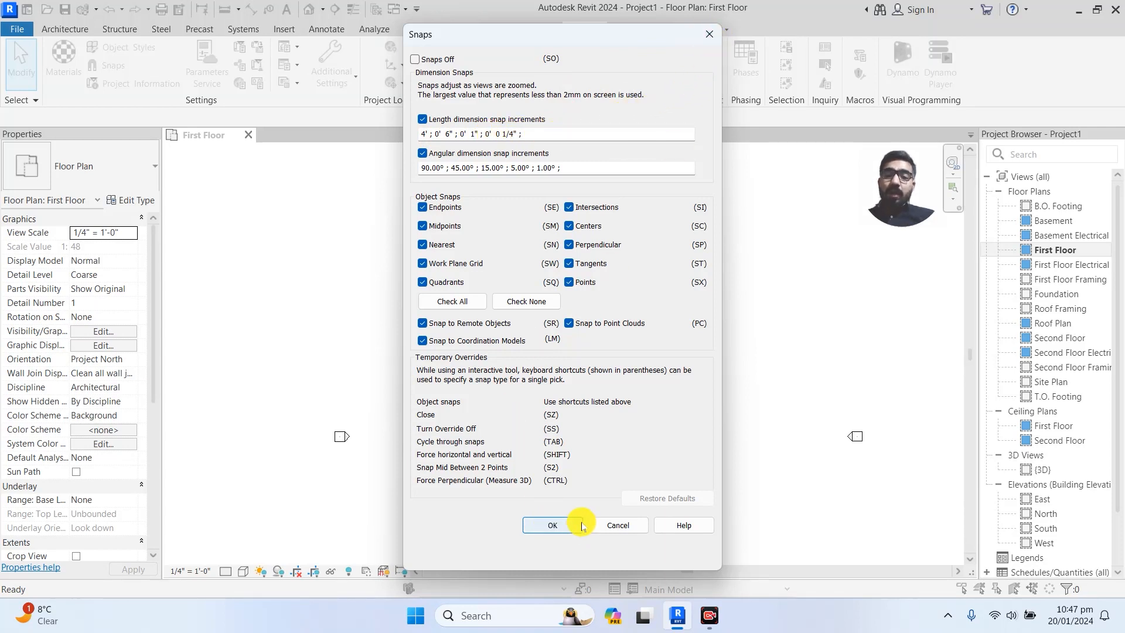
key("Return")
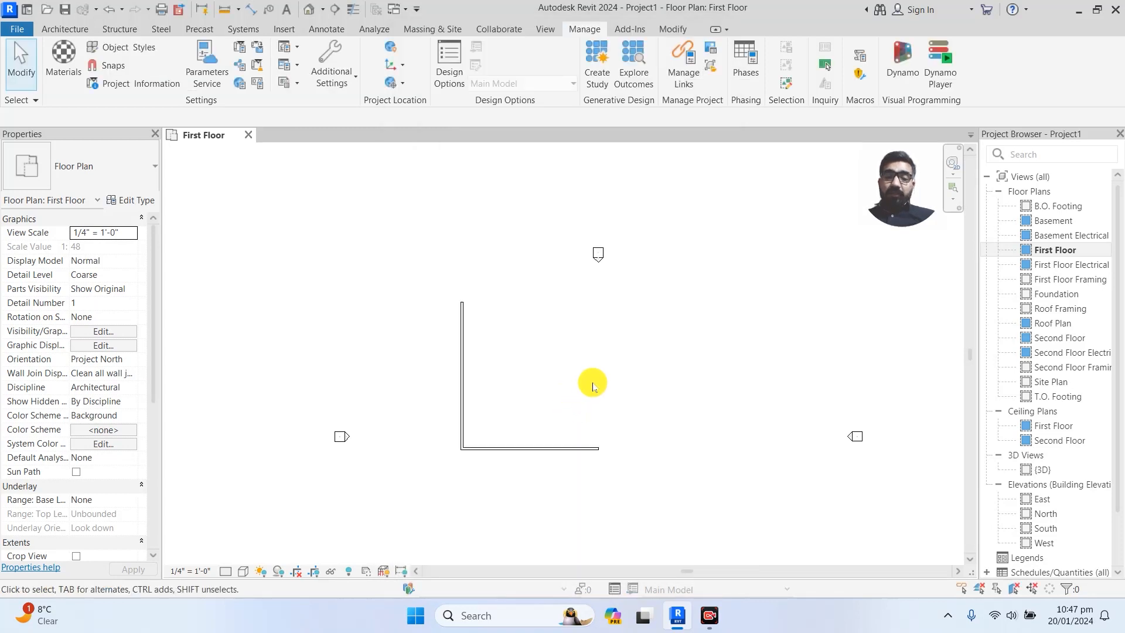
key("w")
key("a")
scroll(562, 399, "up", 2)
scroll(551, 398, "up", 2)
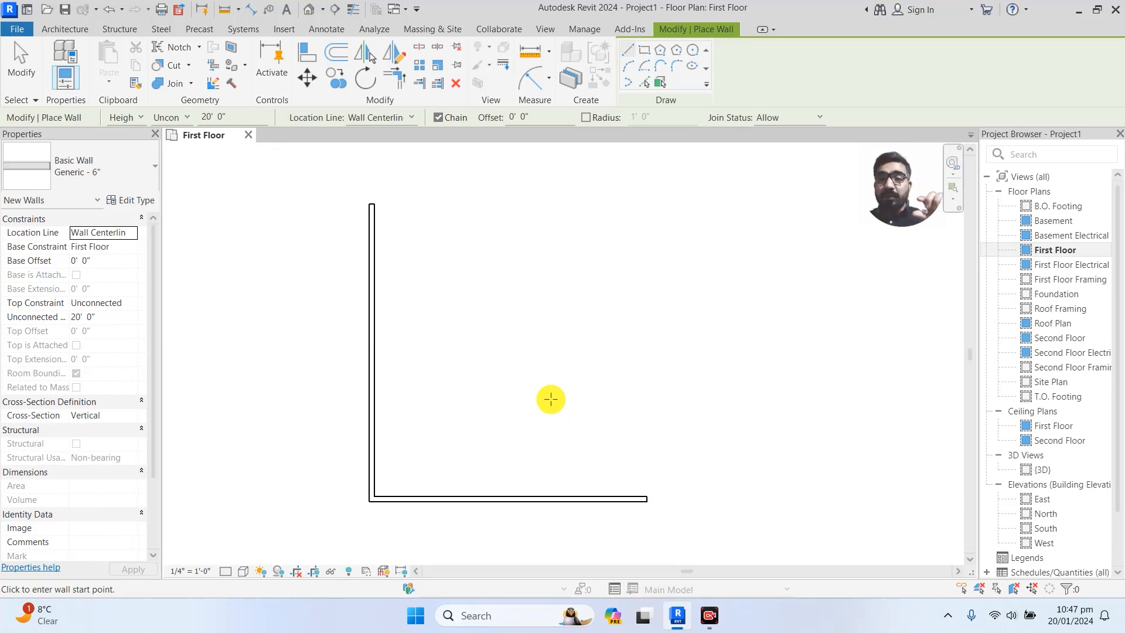
scroll(529, 361, "up", 3)
left_click(513, 352)
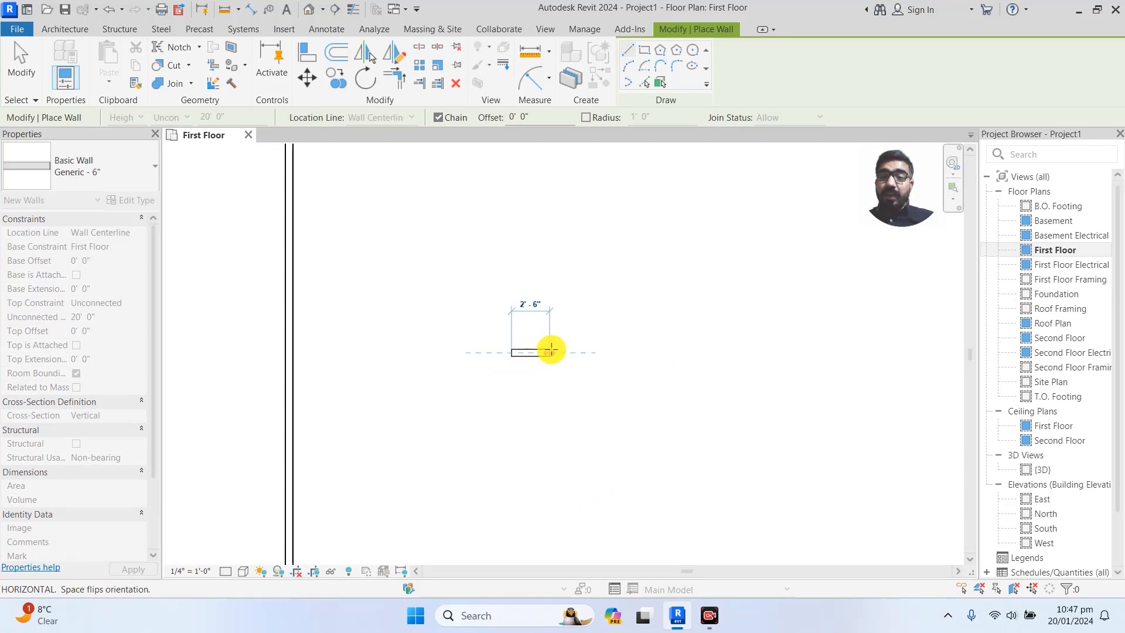
scroll(557, 349, "down", 7)
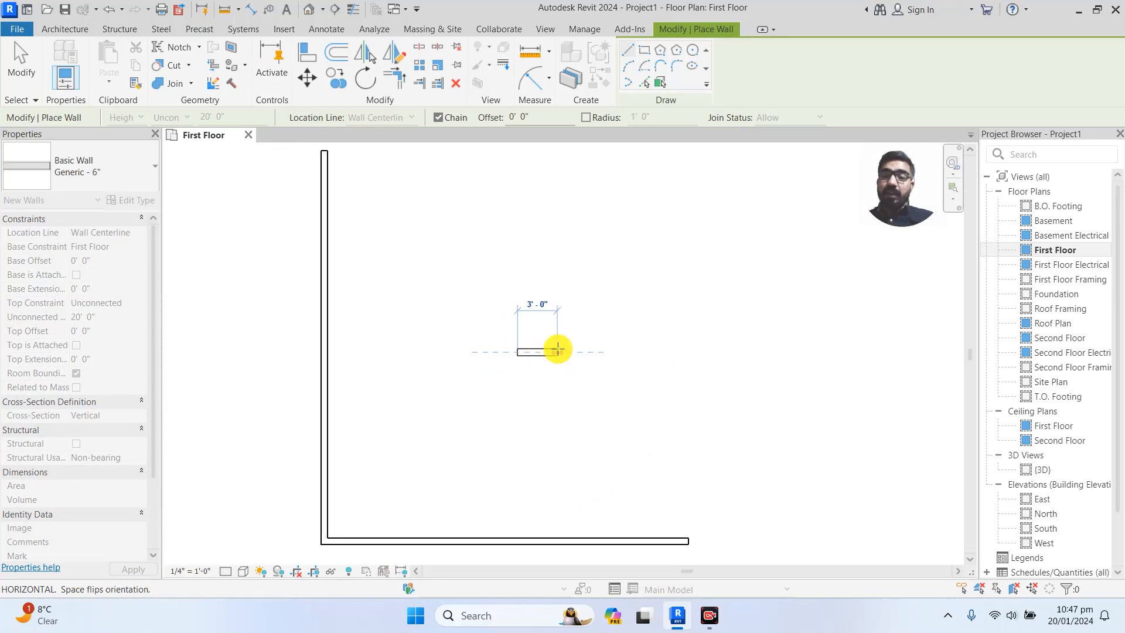
scroll(557, 349, "down", 2)
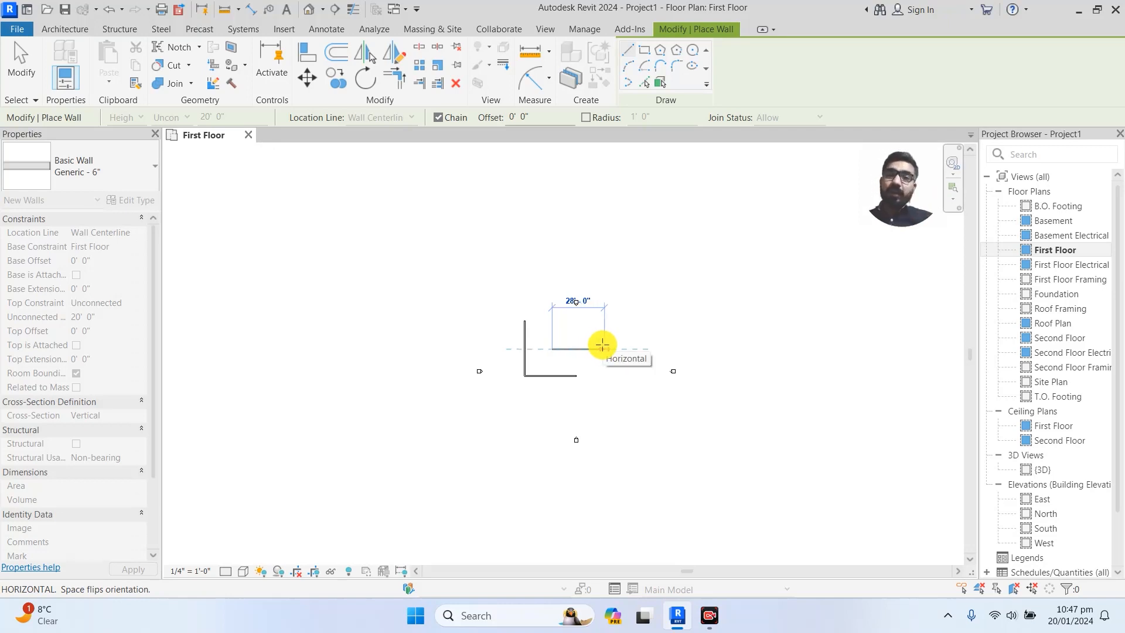
key("Escape")
key("Escape")
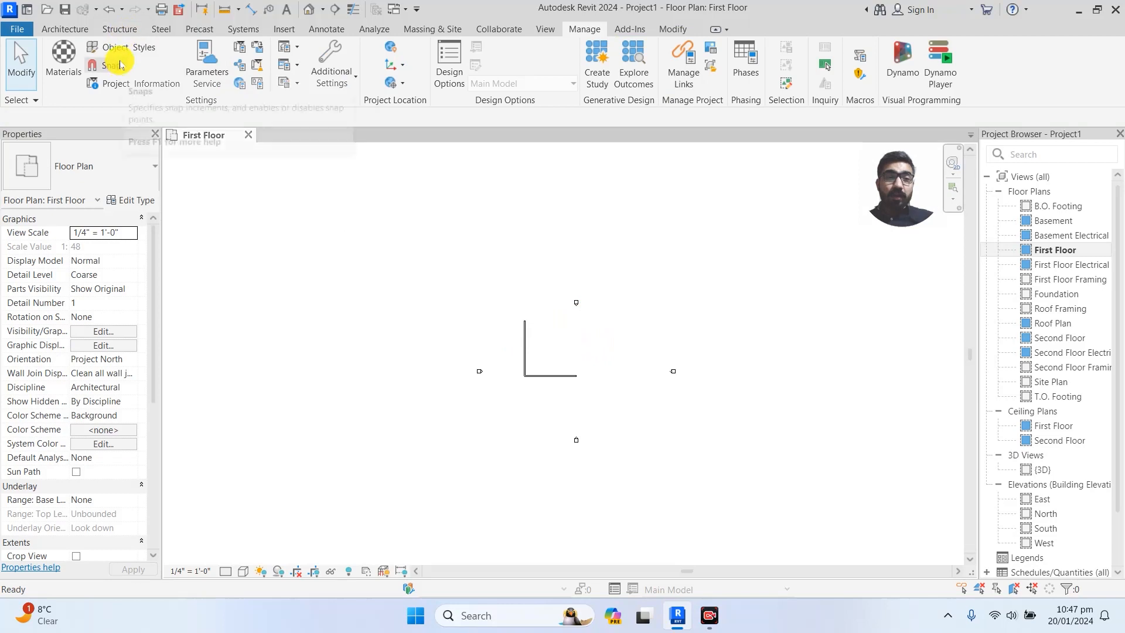
- Review the length snap increments and preview a trial wall at very close zoom to examine the finer length steps, without placing it
left_click(110, 65)
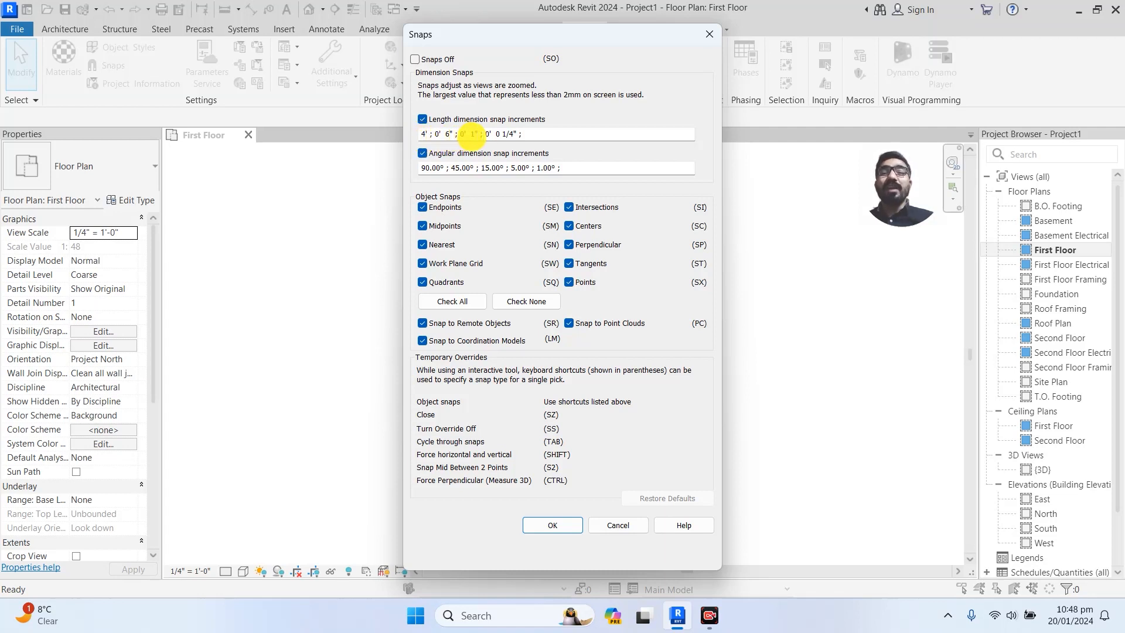
left_click(709, 34)
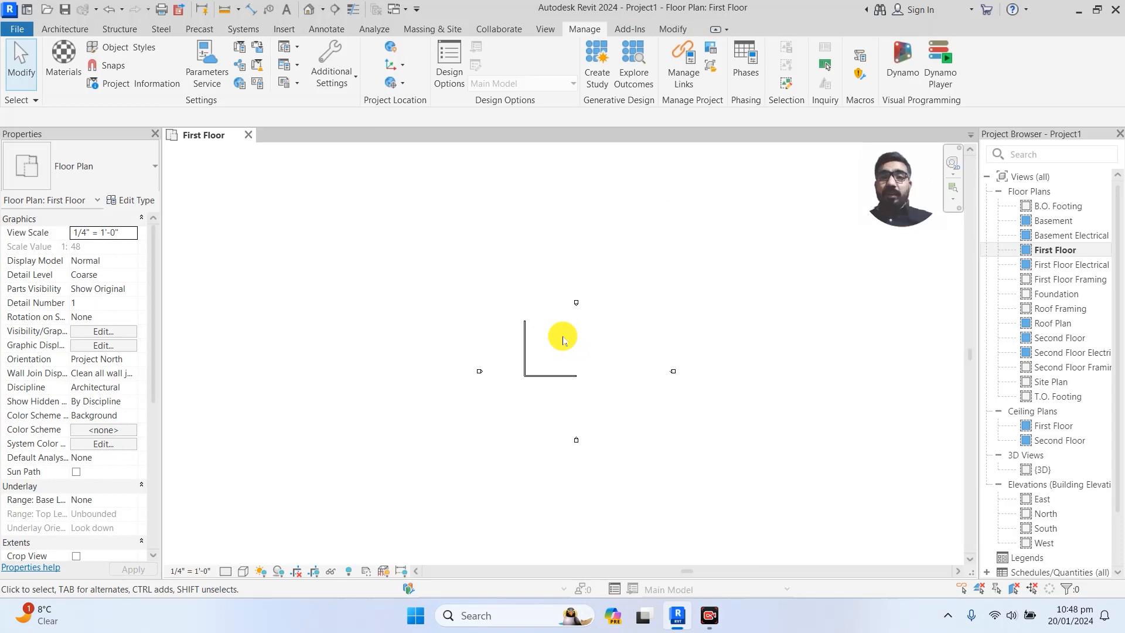
scroll(562, 340, "up", 5)
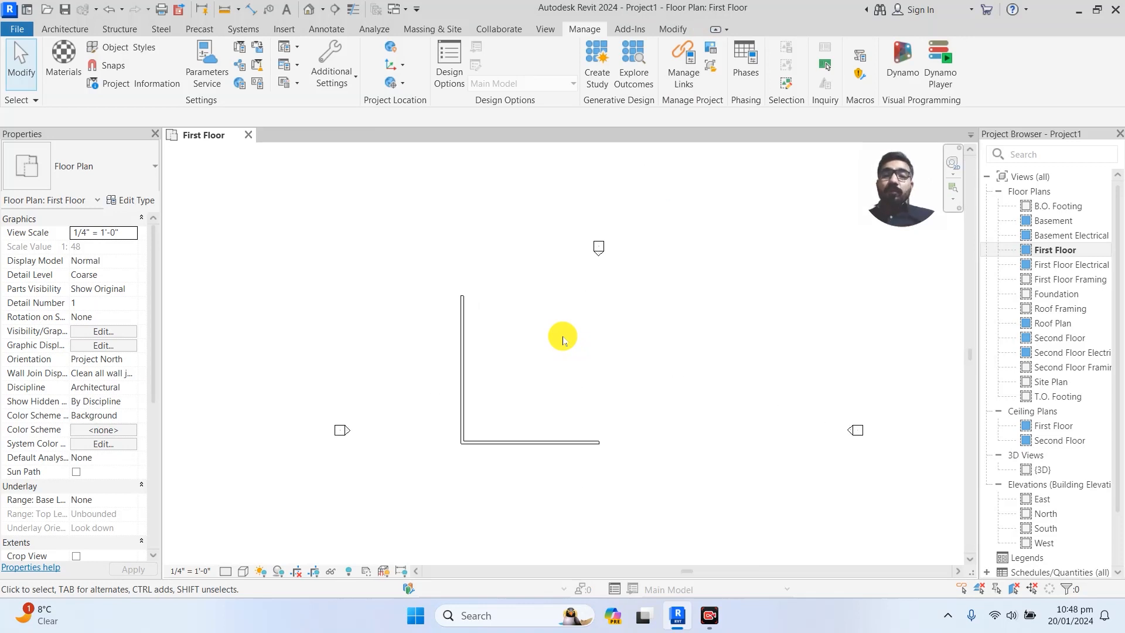
scroll(563, 340, "up", 3)
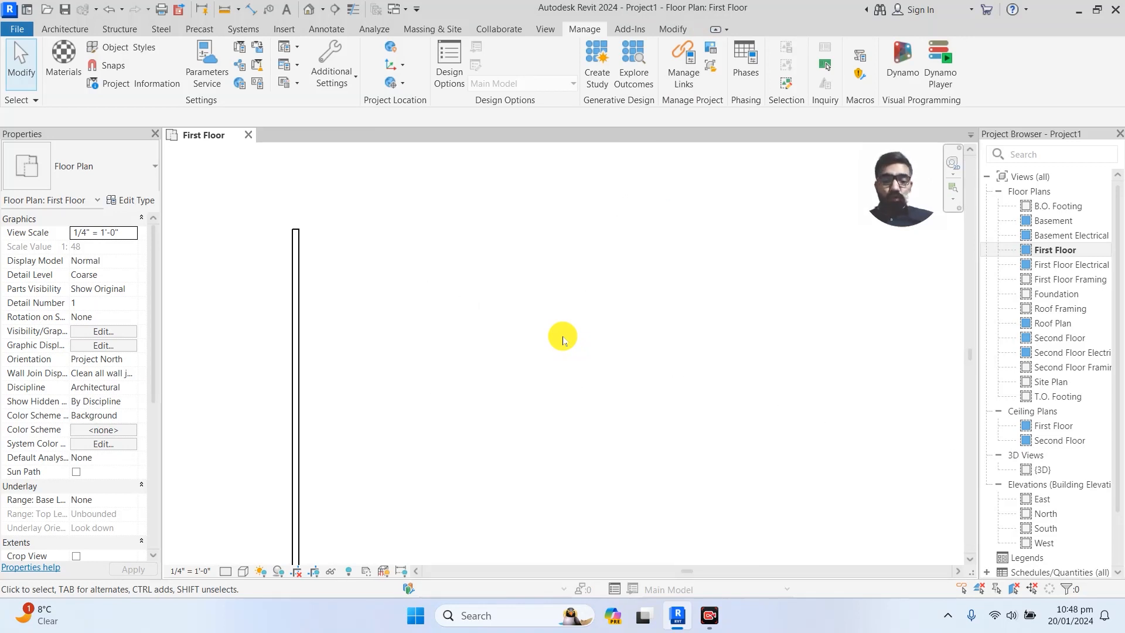
key("w")
key("a")
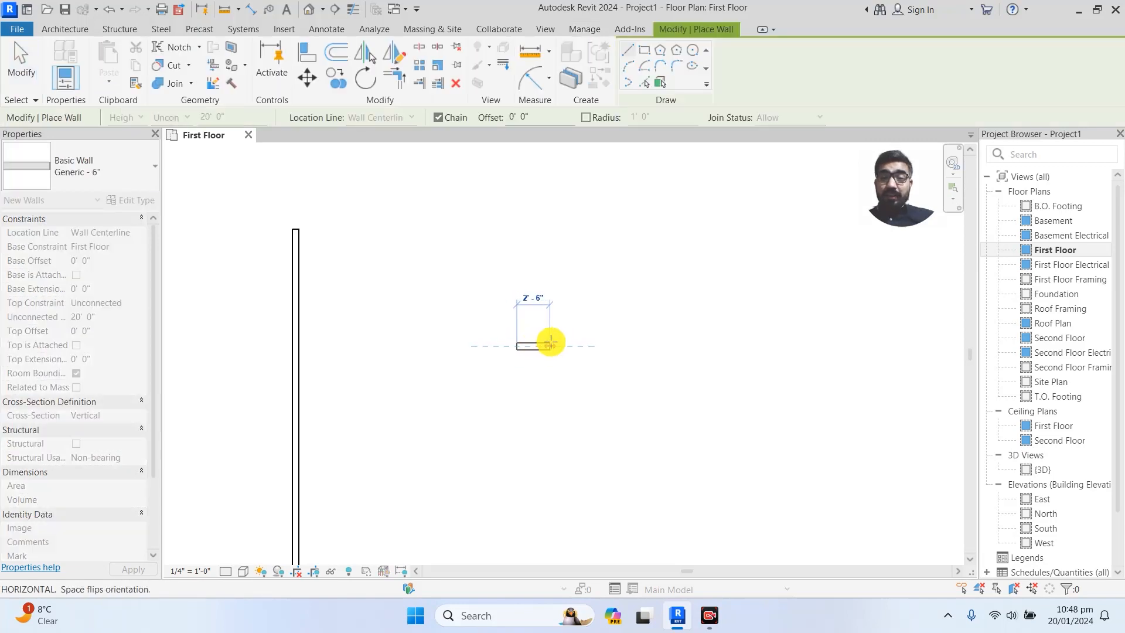
scroll(557, 341, "up", 10)
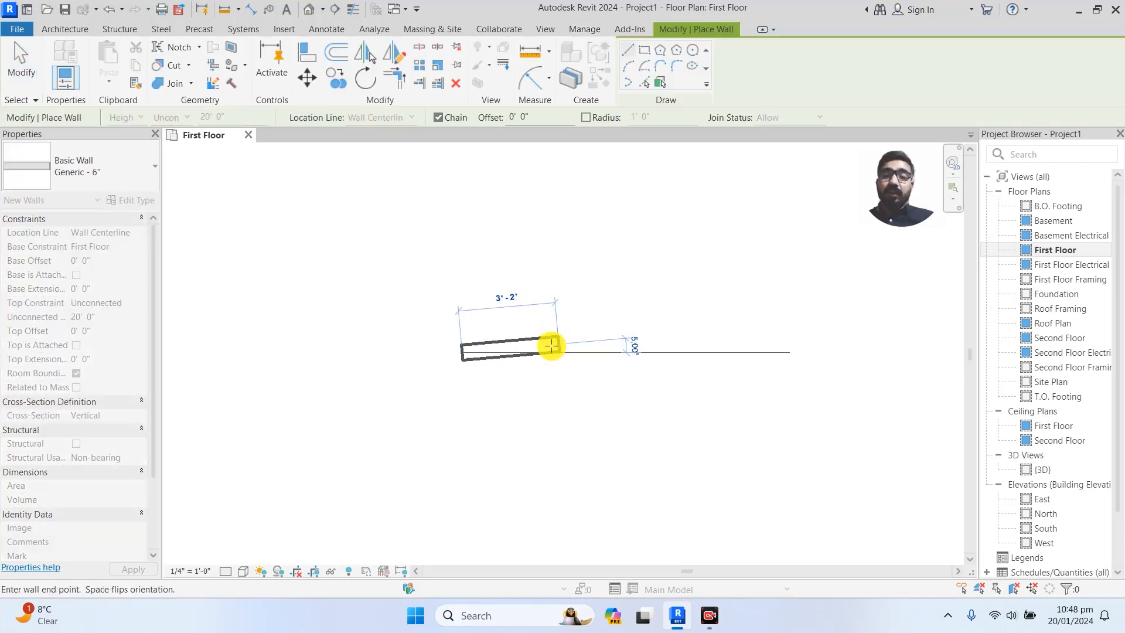
middle_click_drag(505, 353, 724, 460)
middle_click_drag(495, 509, 697, 329)
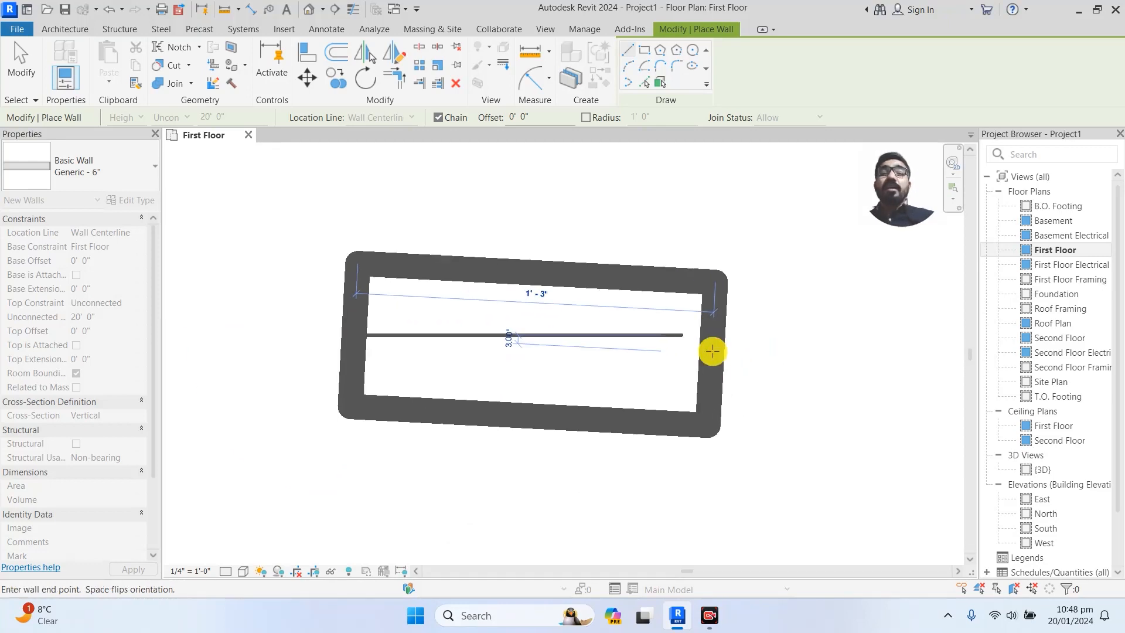
key("Escape")
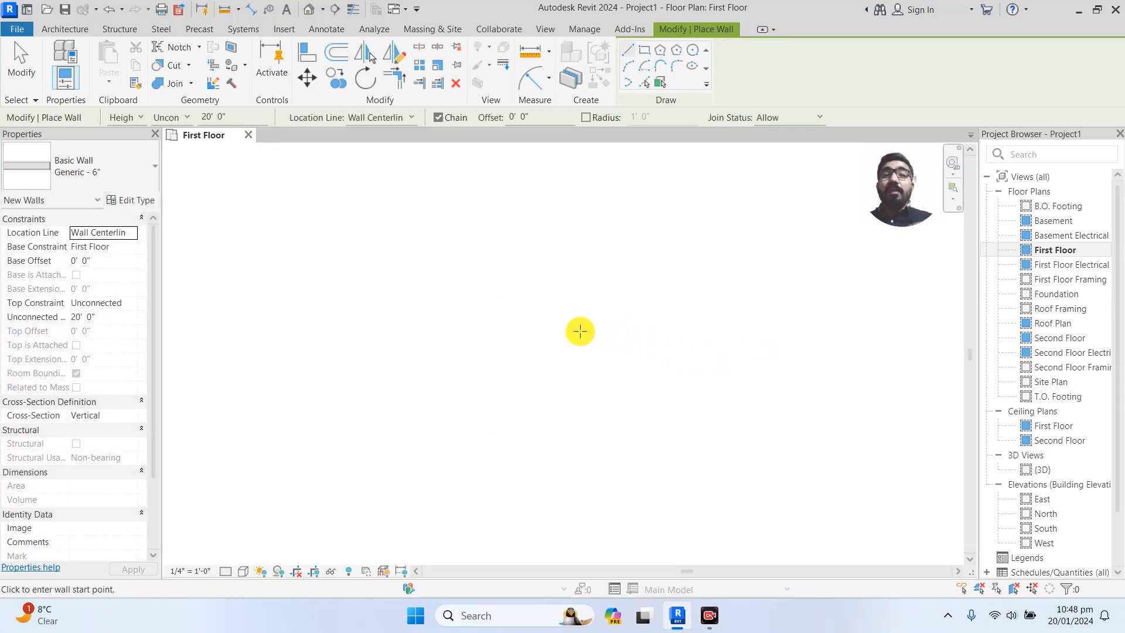
scroll(575, 331, "down", 2)
scroll(573, 331, "down", 2)
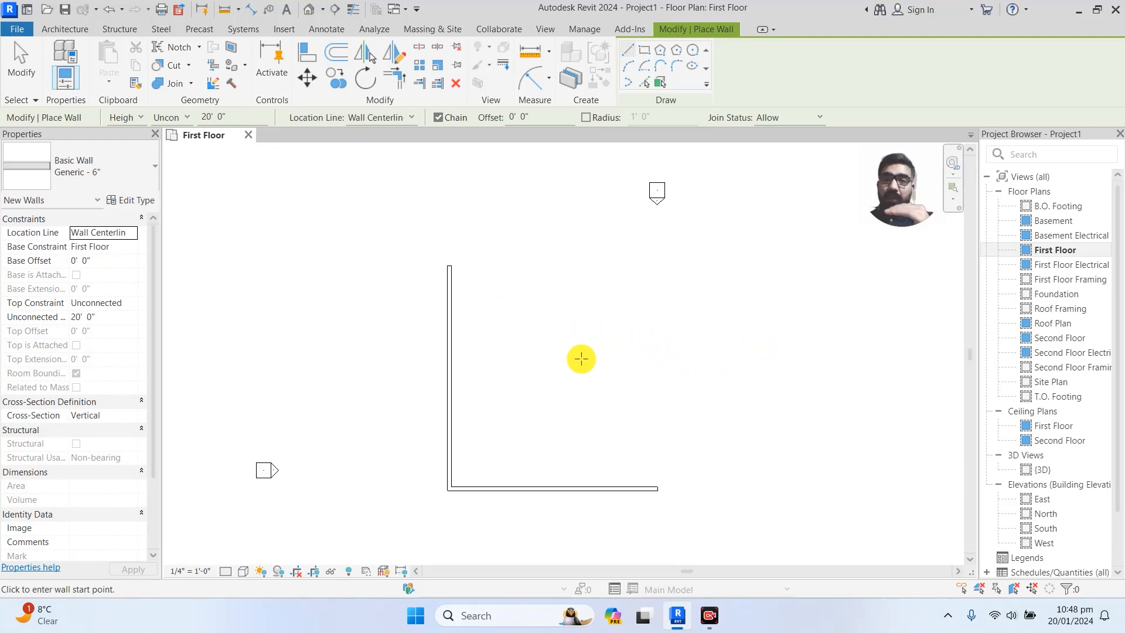
middle_click_drag(565, 359, 495, 344)
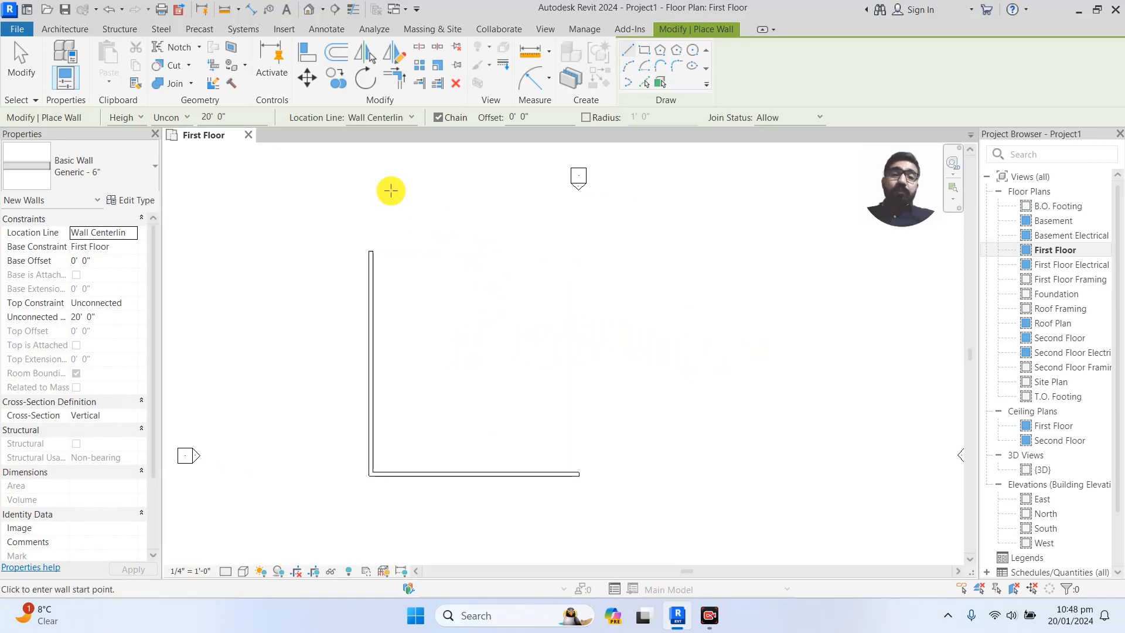
key("Escape")
key("Escape")
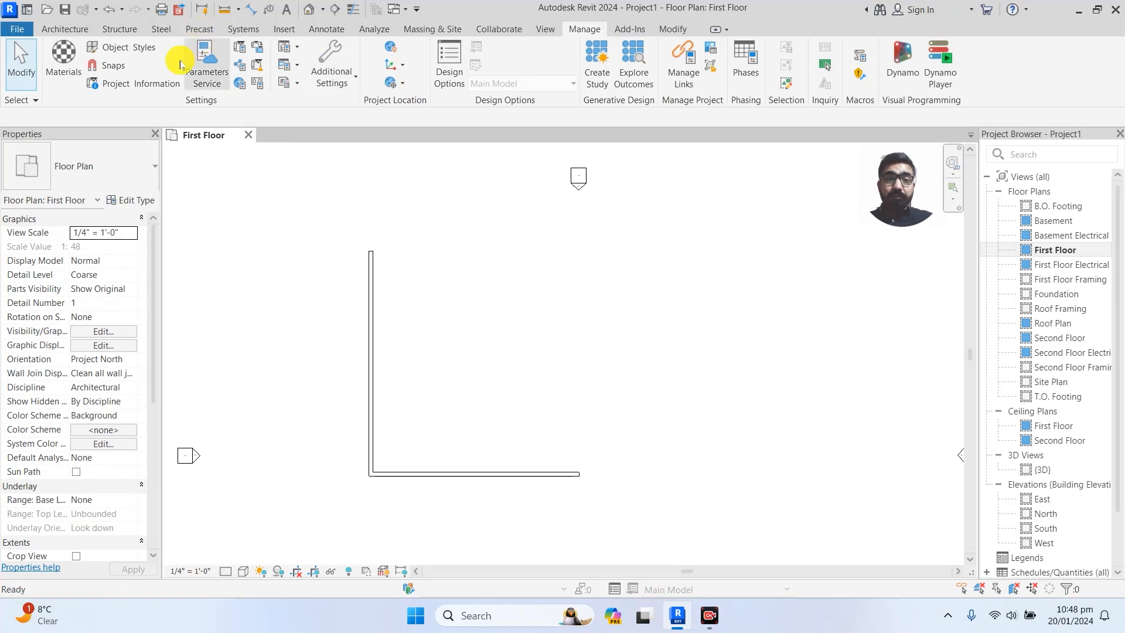
- Review the object snaps and the angular dimension snap increments in the Snaps settings, and close them
left_click(107, 65)
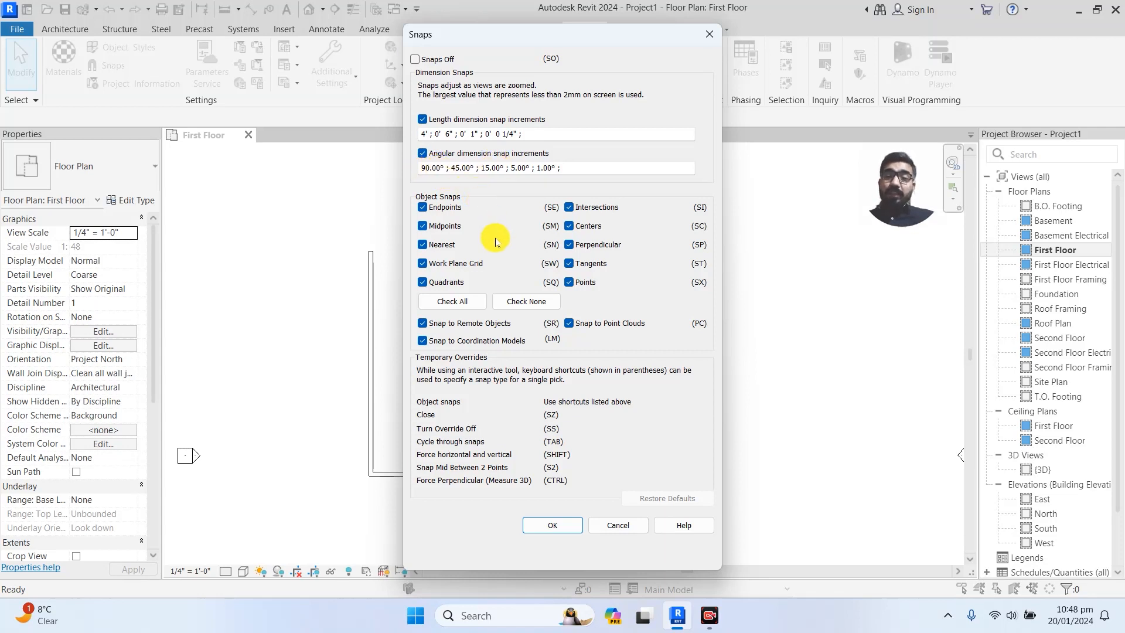
left_click(422, 226)
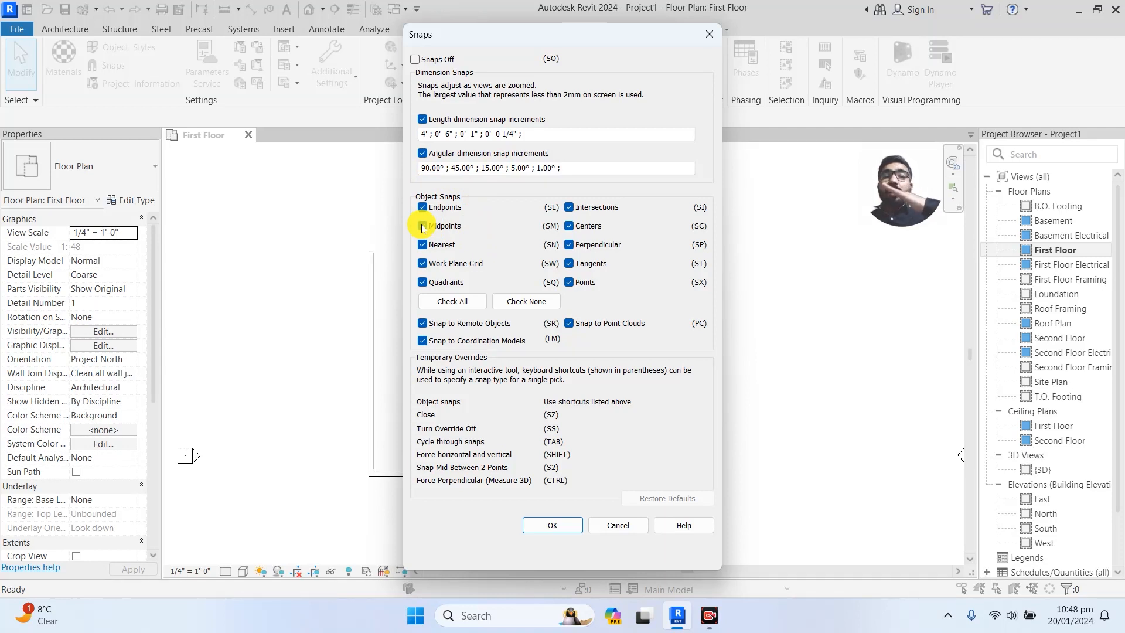
left_click(422, 226)
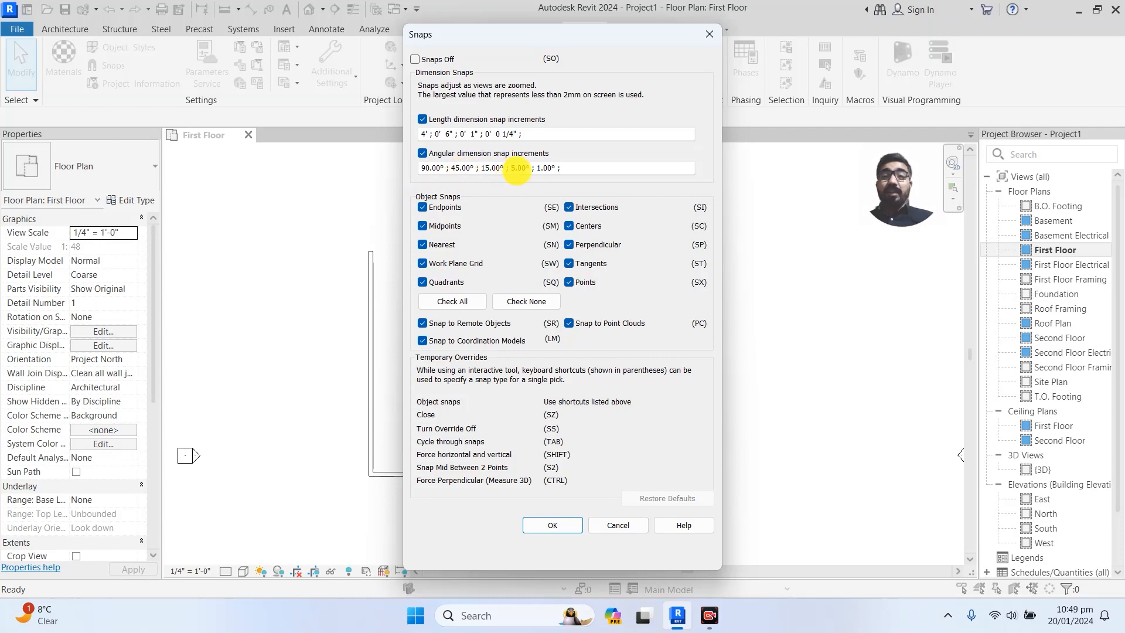
left_click(711, 36)
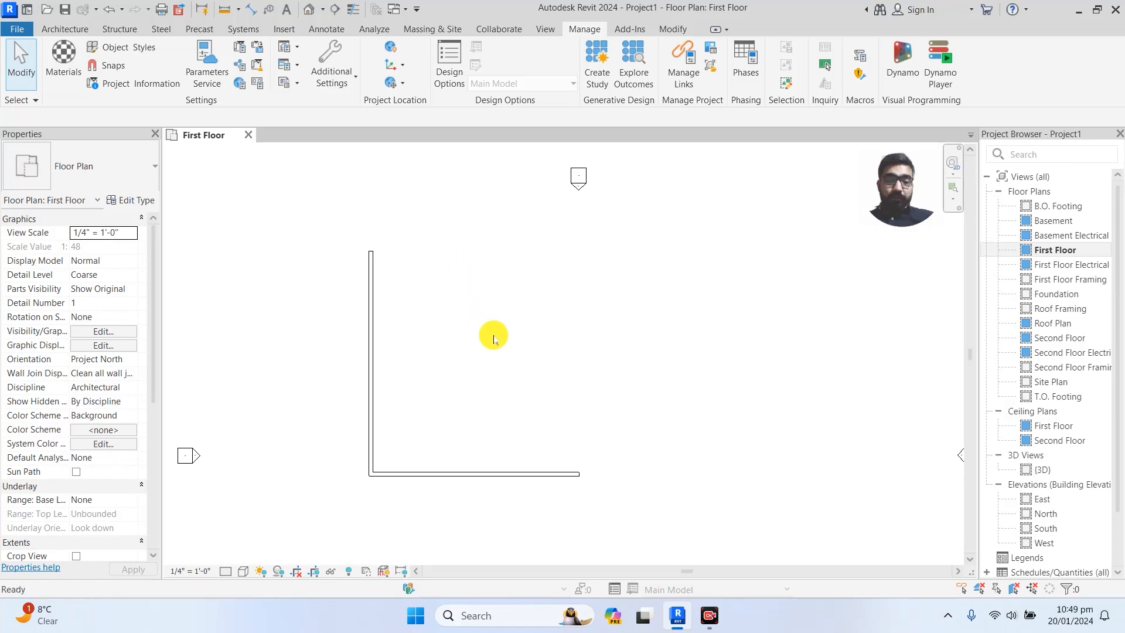
- Preview a slanted trial wall inside the existing corner at several angles to examine the angular snap increments, without placing it
key("w")
key("a")
left_click(523, 370)
left_click(548, 360)
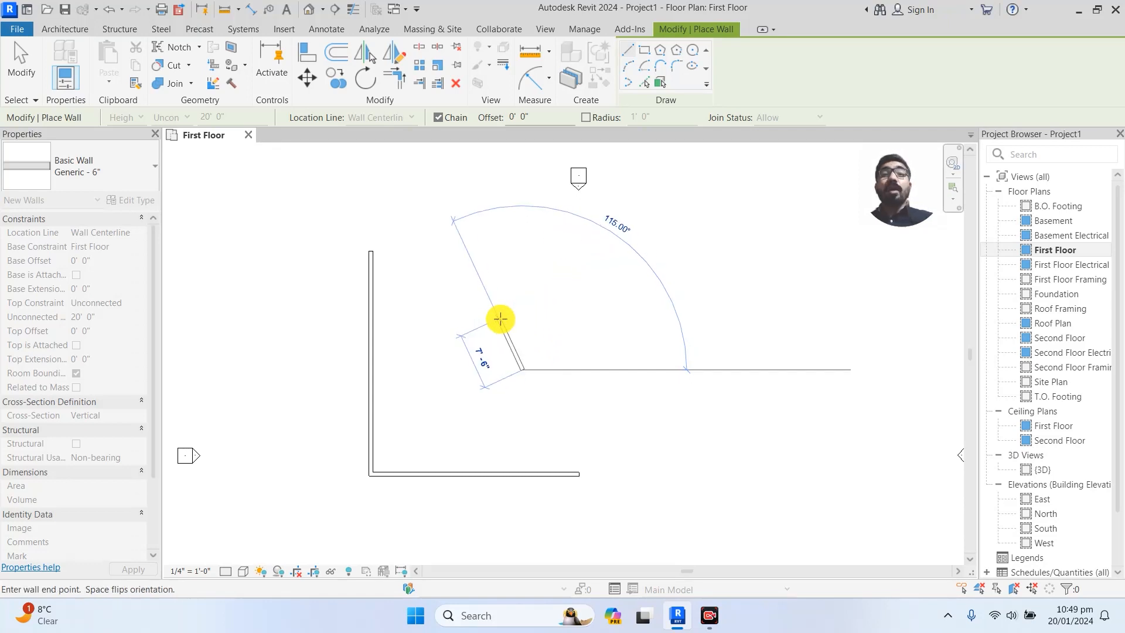
key("Escape")
key("Escape")
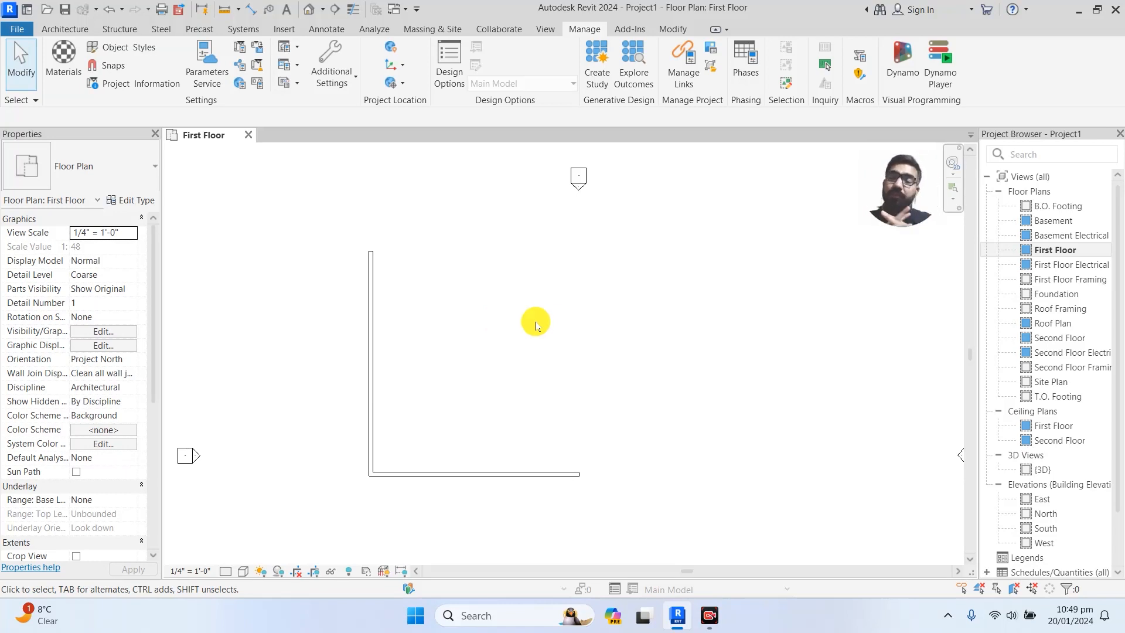
- Turn off the Midpoints object snap and check with the Wall tool whether the cursor snaps at the vertical wall's middle, without placing a wall
scroll(532, 321, "down", 1)
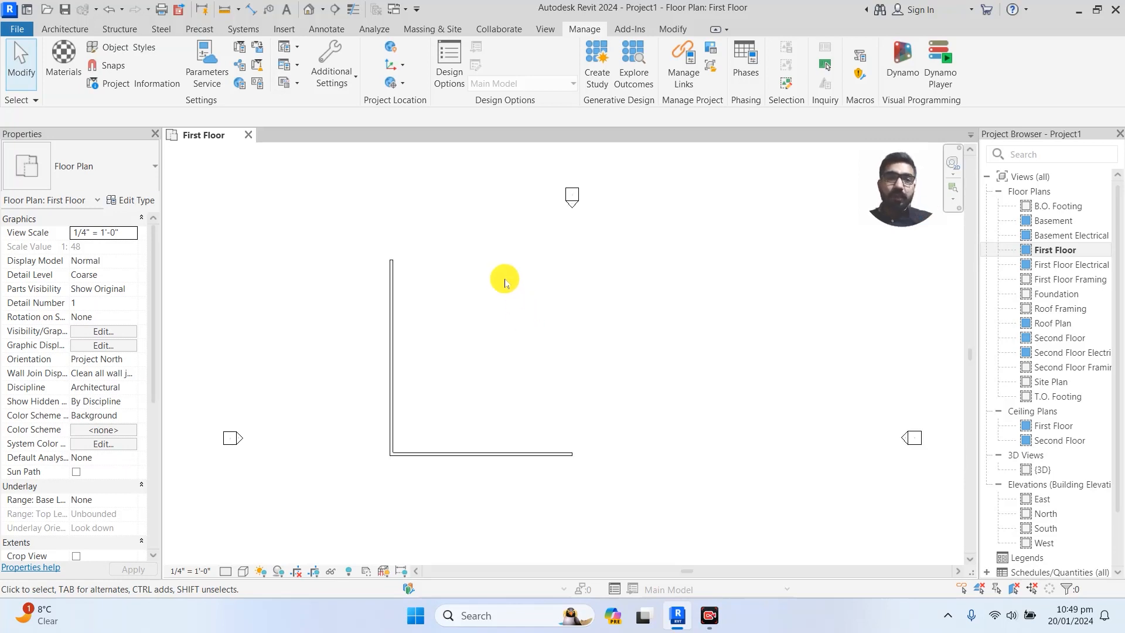
left_click(109, 65)
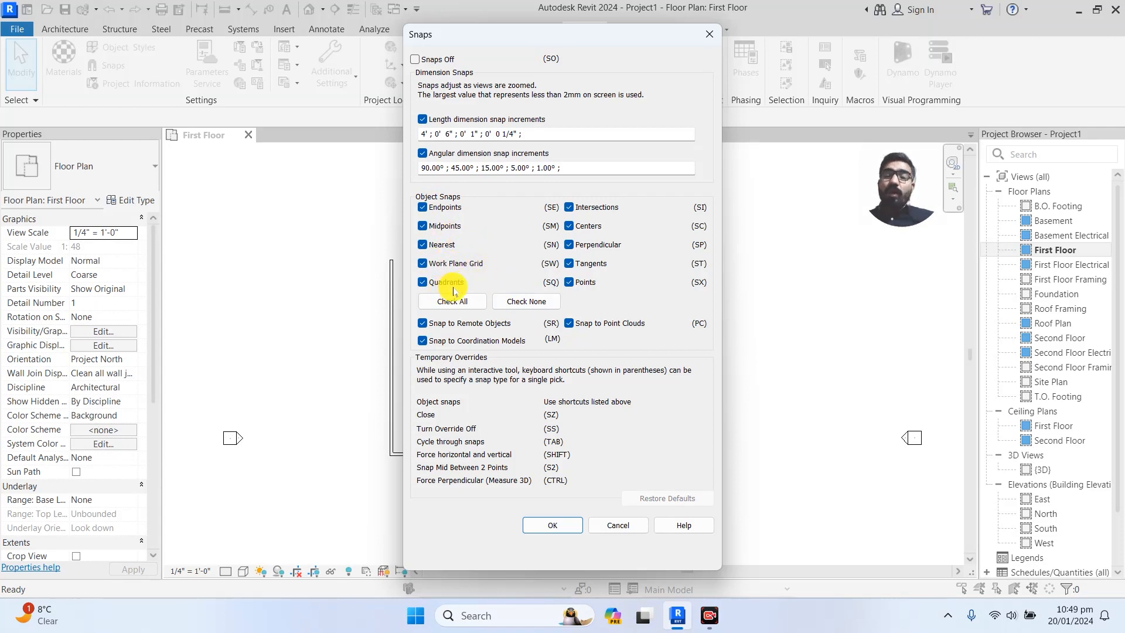
left_click(423, 226)
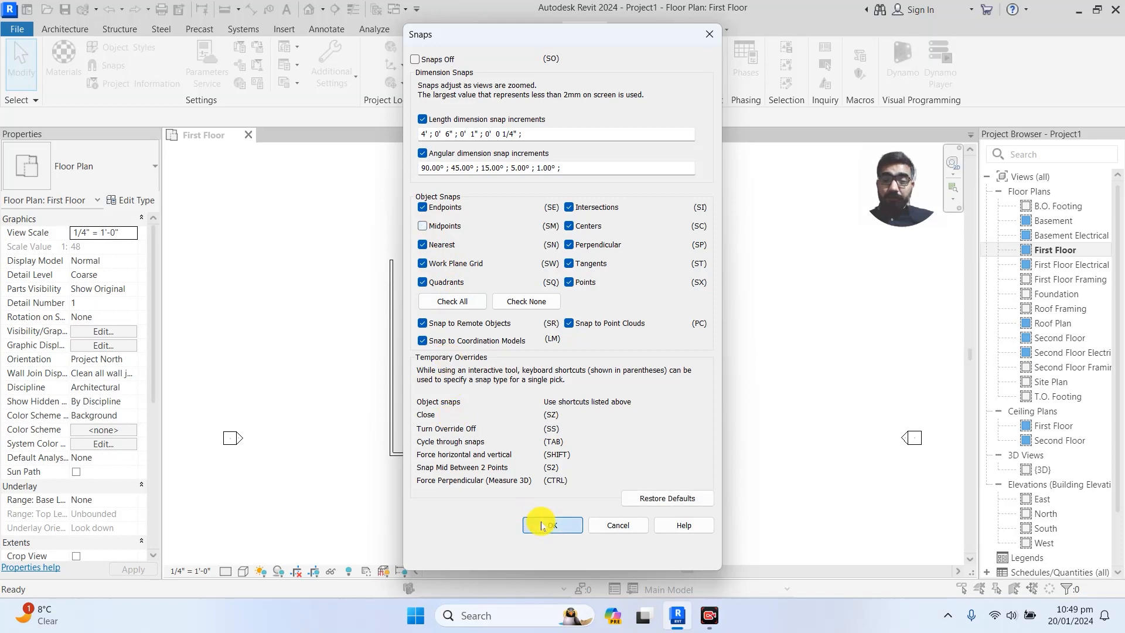
left_click(542, 525)
key("w")
key("a")
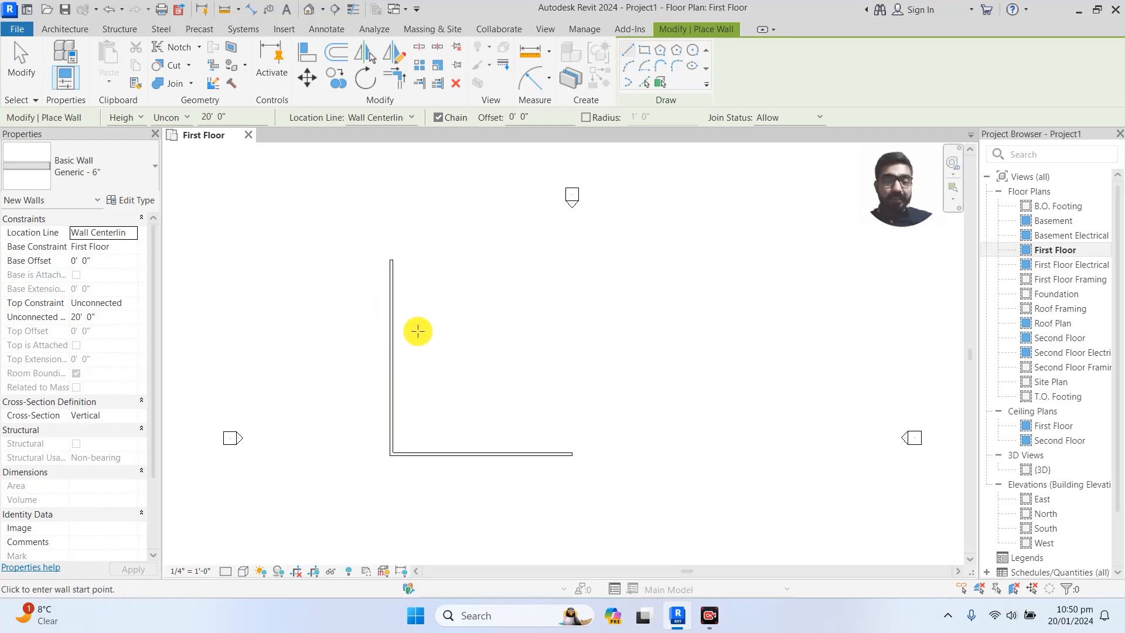
key("Escape")
key("Escape")
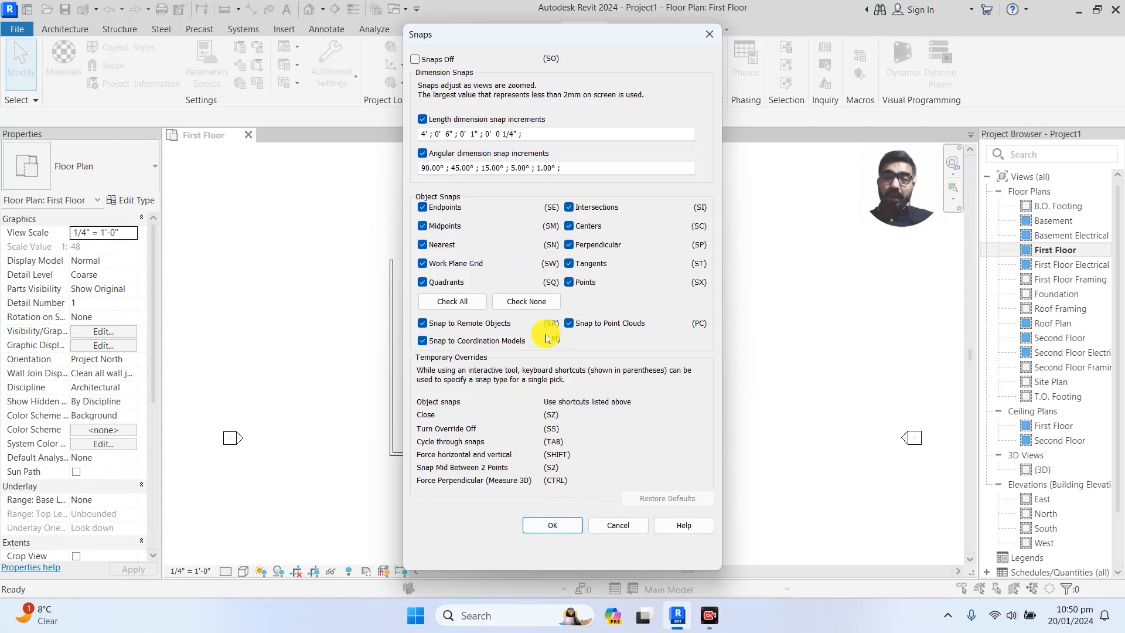
- Turn the Midpoints object snap back on in the Snaps settings and reframe the two existing walls
left_click(548, 534)
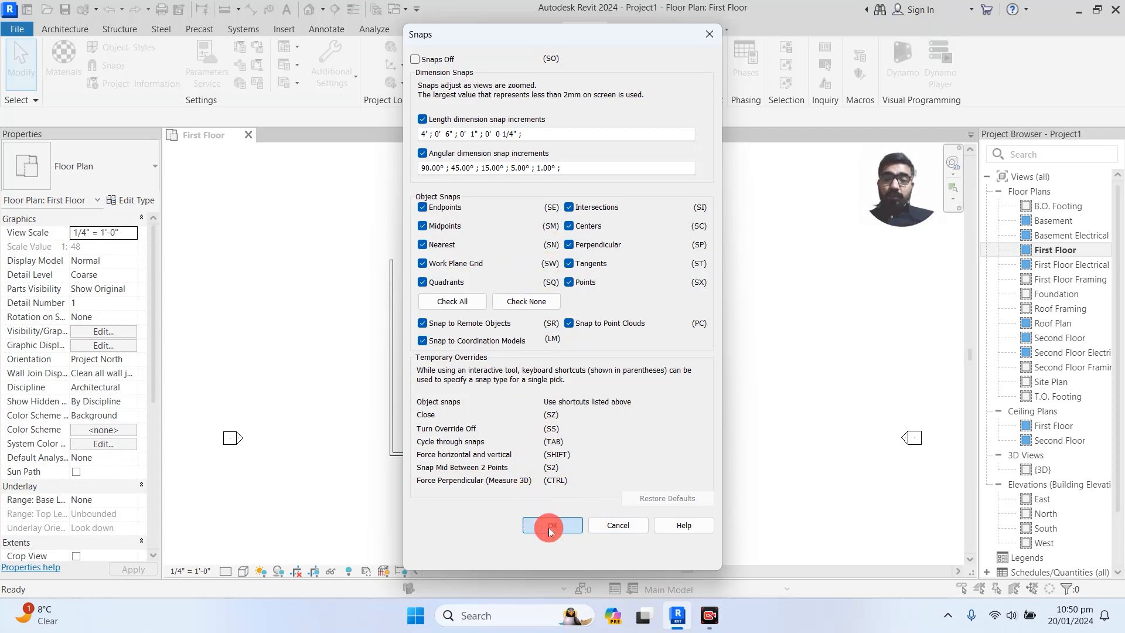
scroll(470, 435, "up", 1)
middle_click_drag(571, 458, 522, 330)
scroll(520, 379, "up", 1)
scroll(520, 372, "down", 2)
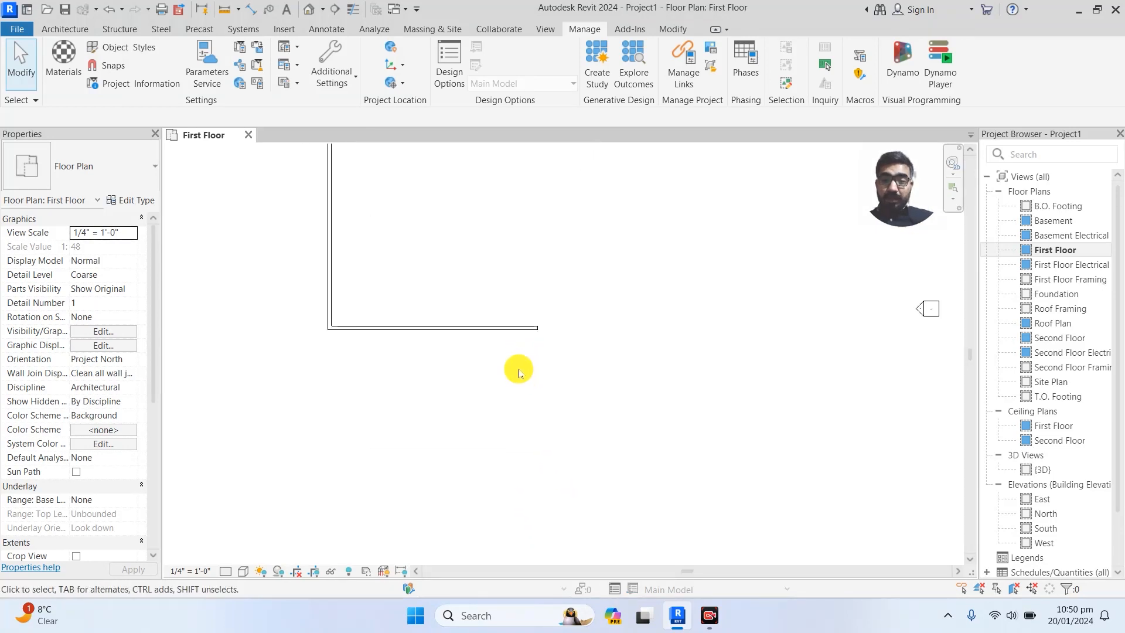
middle_click_drag(471, 299, 515, 340)
scroll(408, 356, "up", 2)
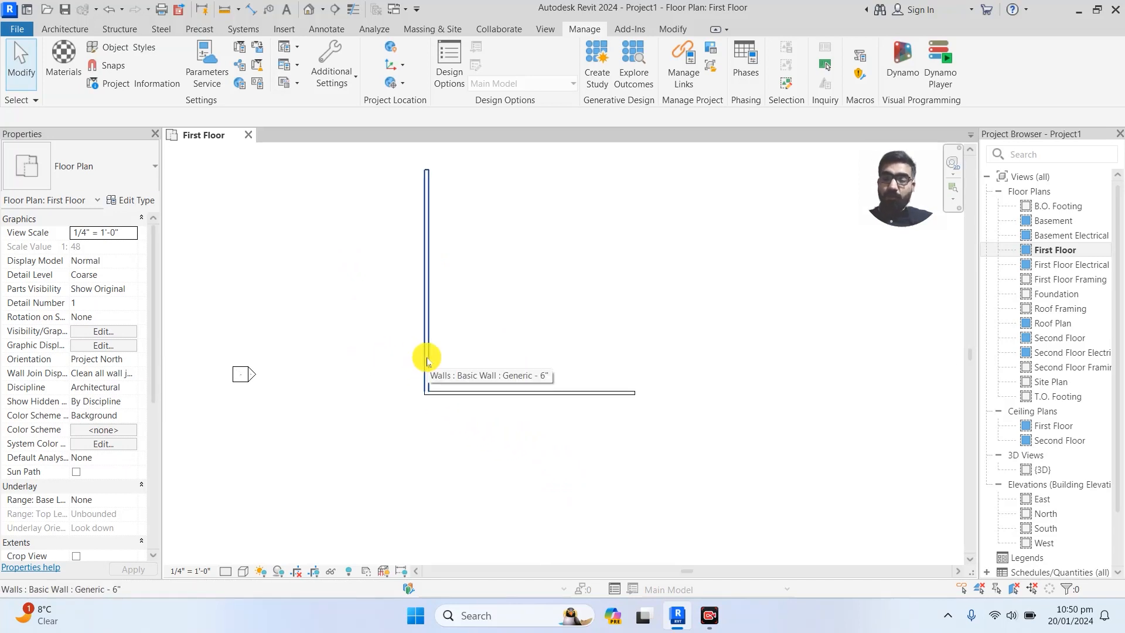
- Preview a vertical trial wall outside the existing corner to examine snapping to the horizontal wall's extension at close zoom, without placing it
key("w")
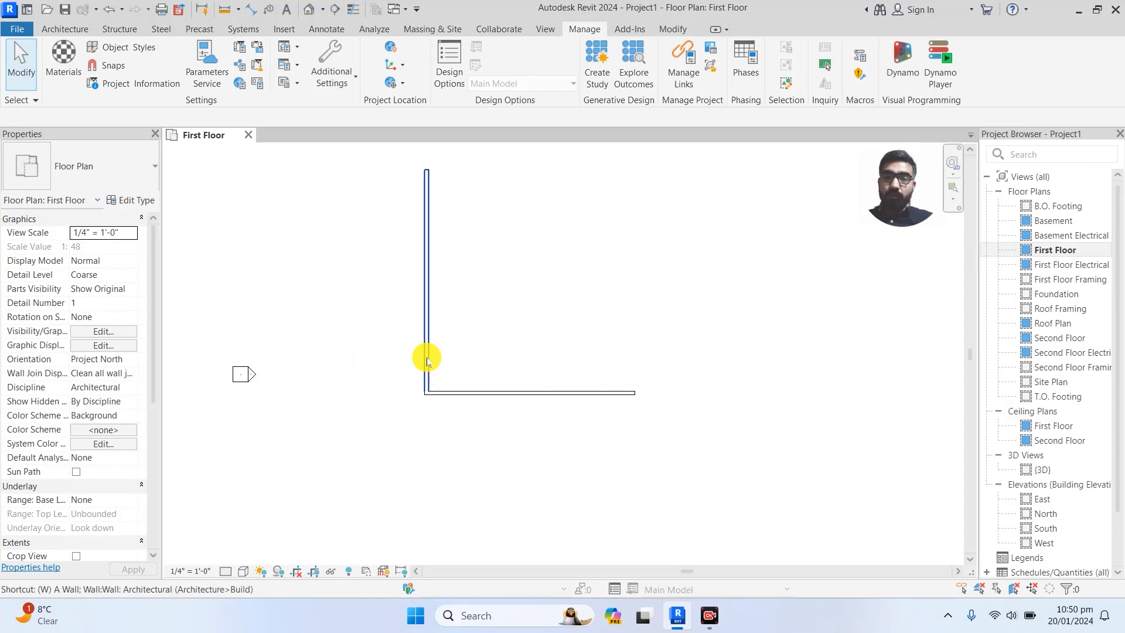
key("a")
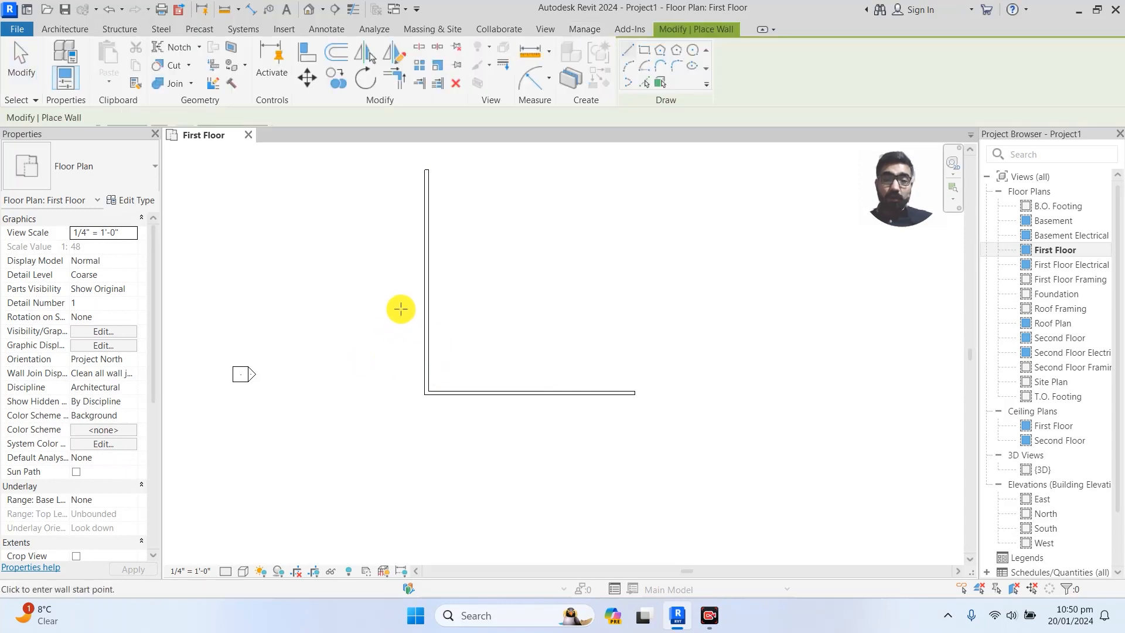
left_click(401, 309)
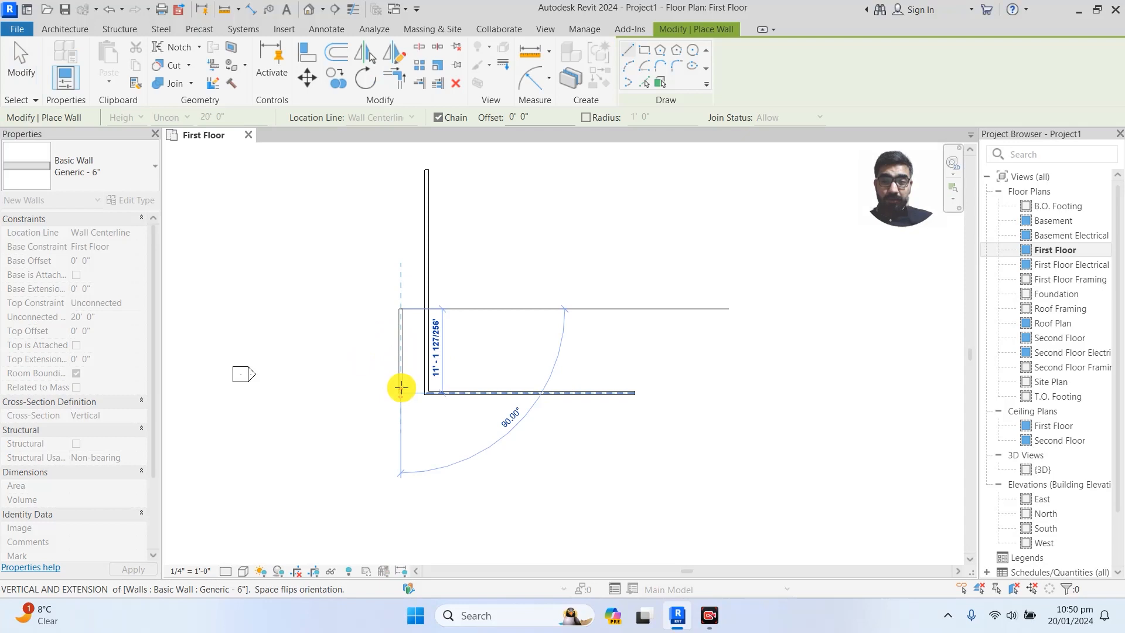
scroll(401, 387, "up", 3)
scroll(401, 387, "up", 1)
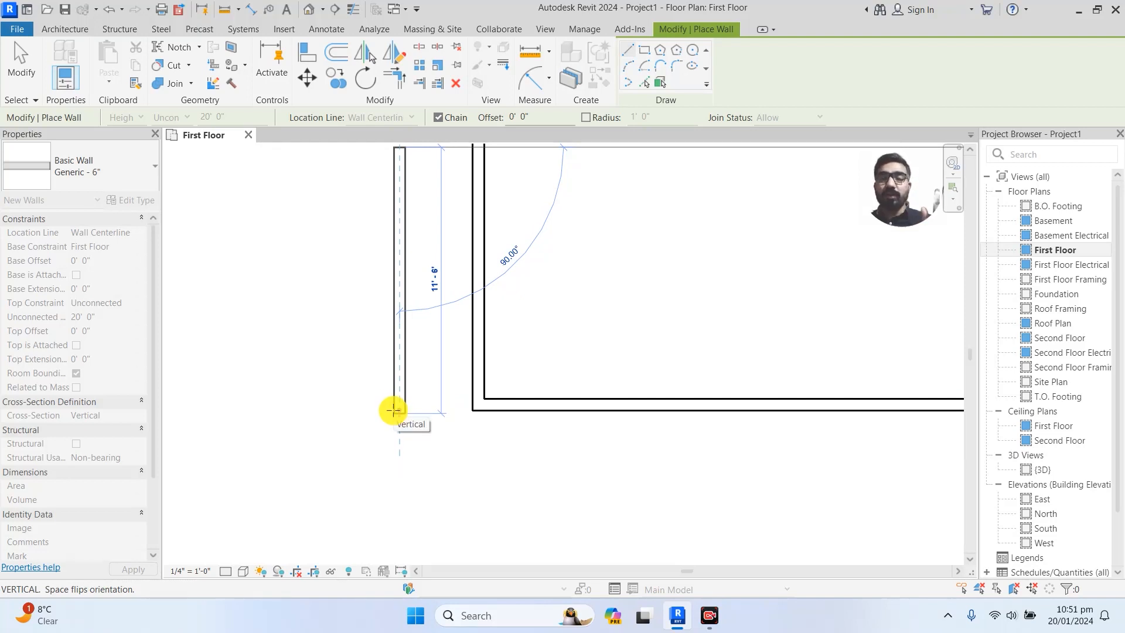
key("Escape")
scroll(392, 408, "down", 5)
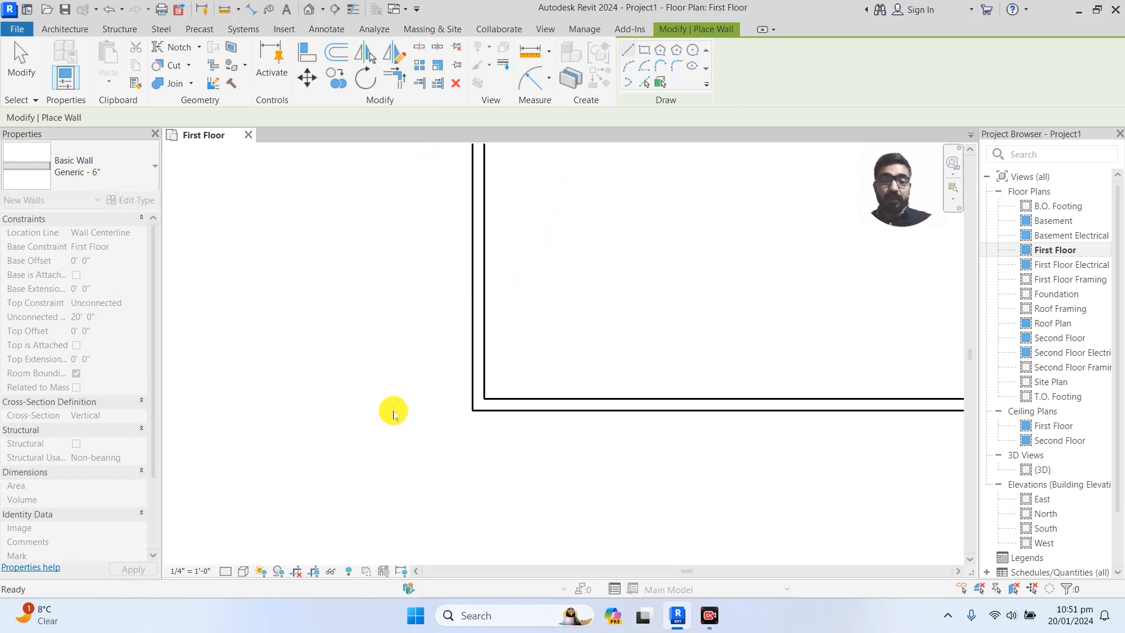
key("Escape")
- Cycle through the midpoint and endpoint snaps on the horizontal wall with an unplaced trial wall, and review the temporary overrides in the Snaps settings
scroll(492, 301, "up", 3)
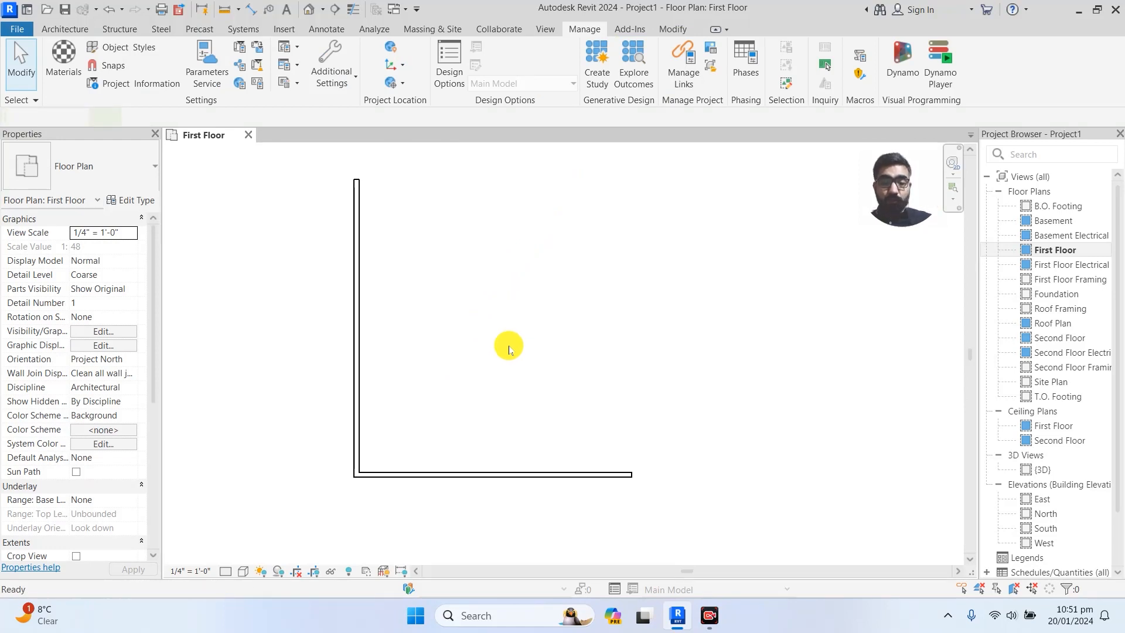
key("w")
key("a")
left_click(575, 257)
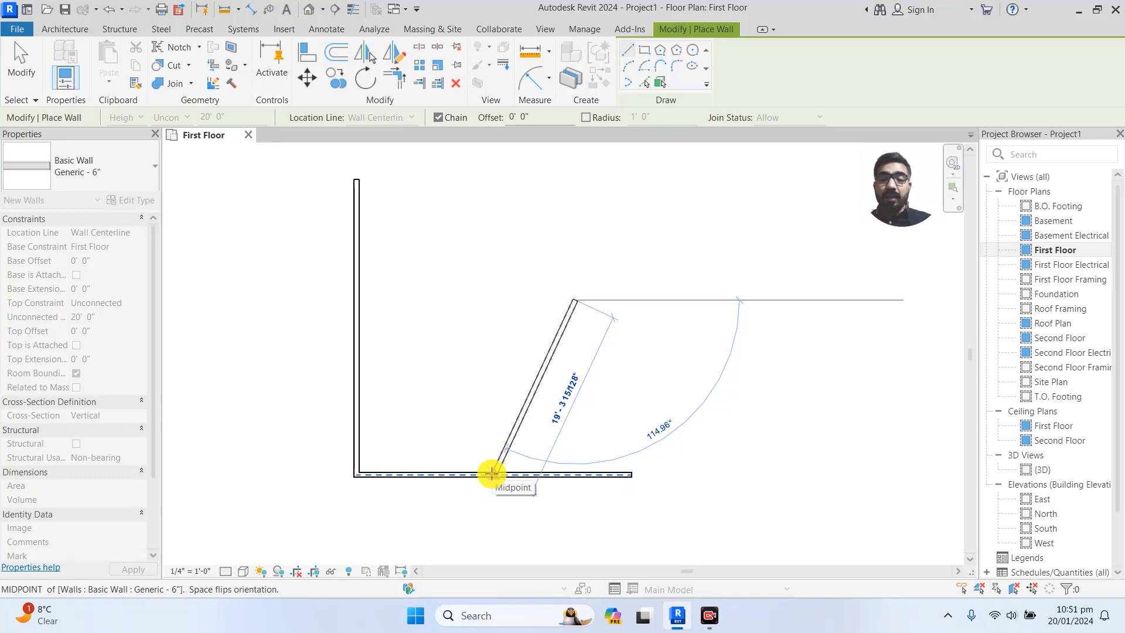
key("Tab")
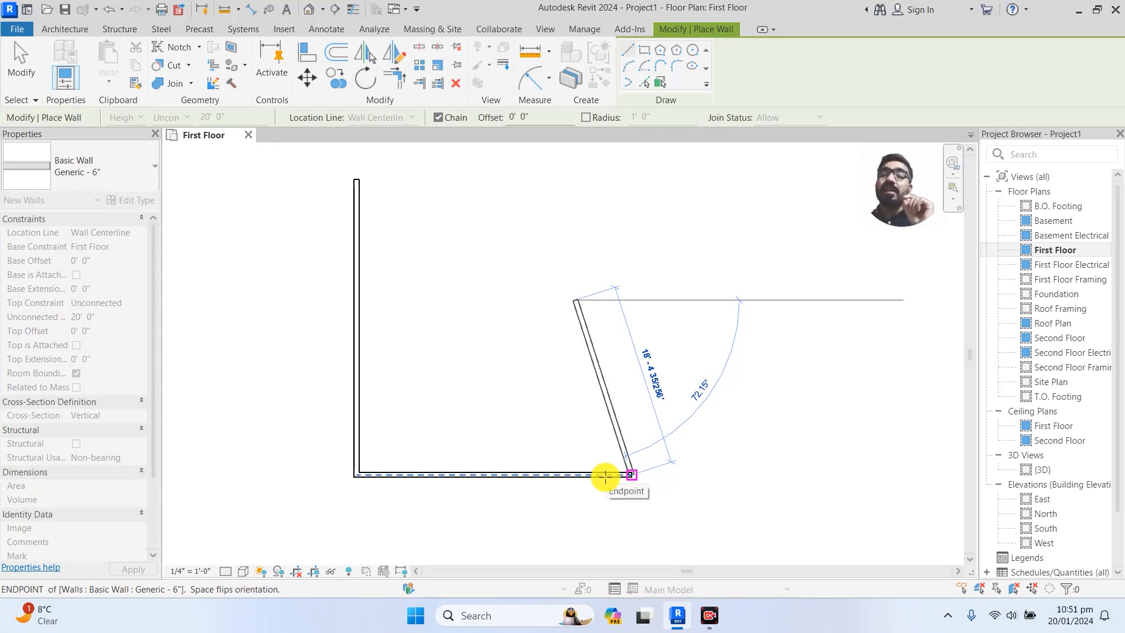
key("Escape")
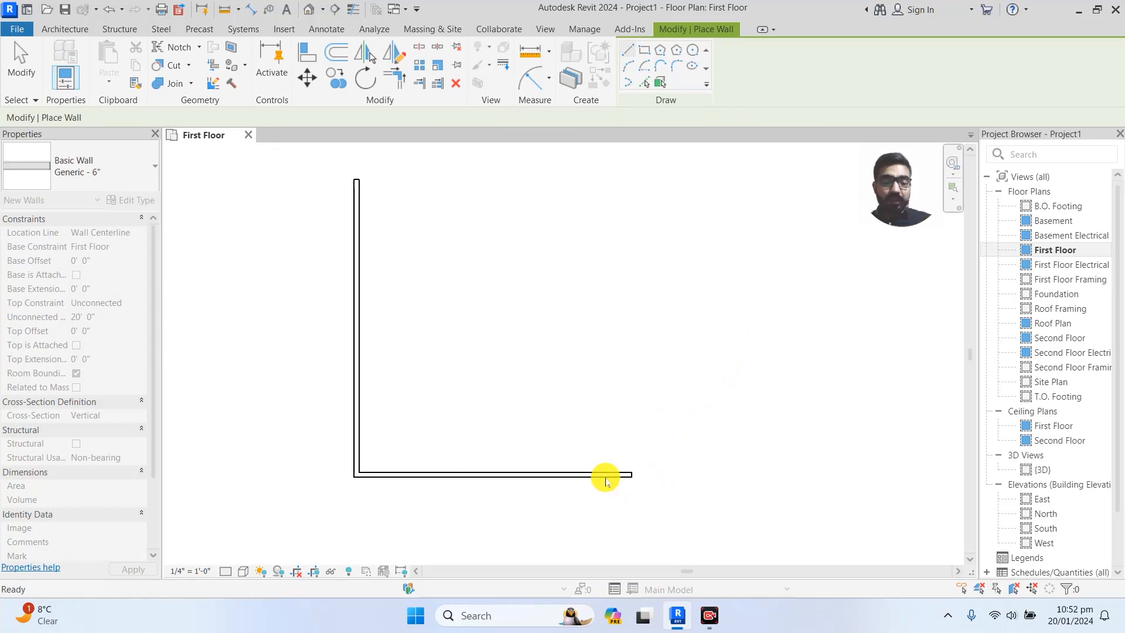
scroll(530, 419, "down", 3)
key("Escape")
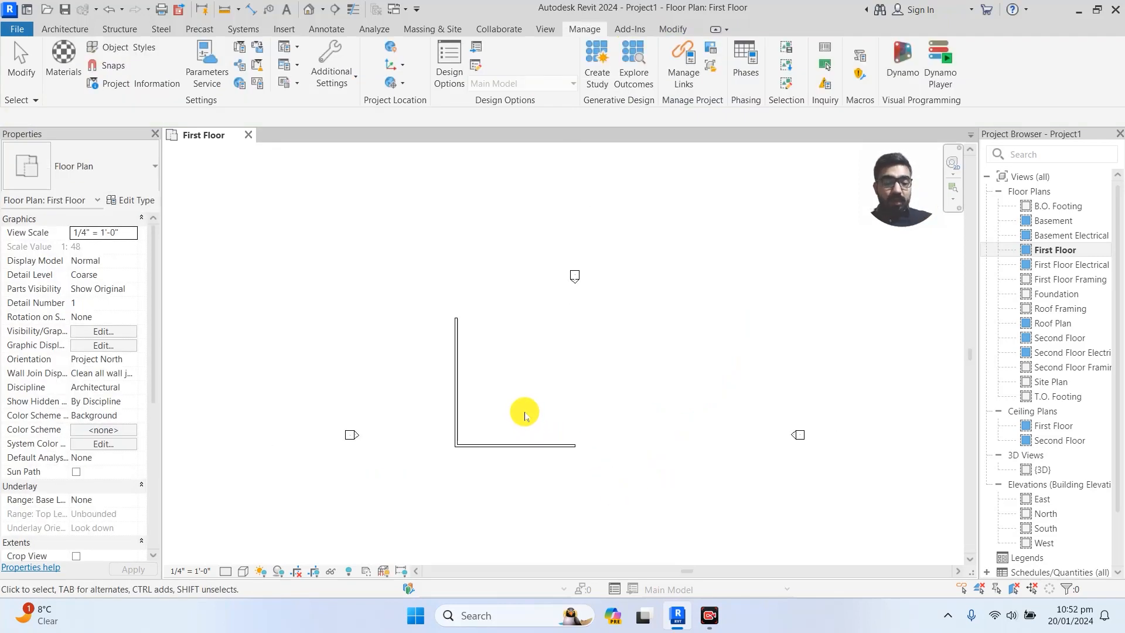
left_click(113, 65)
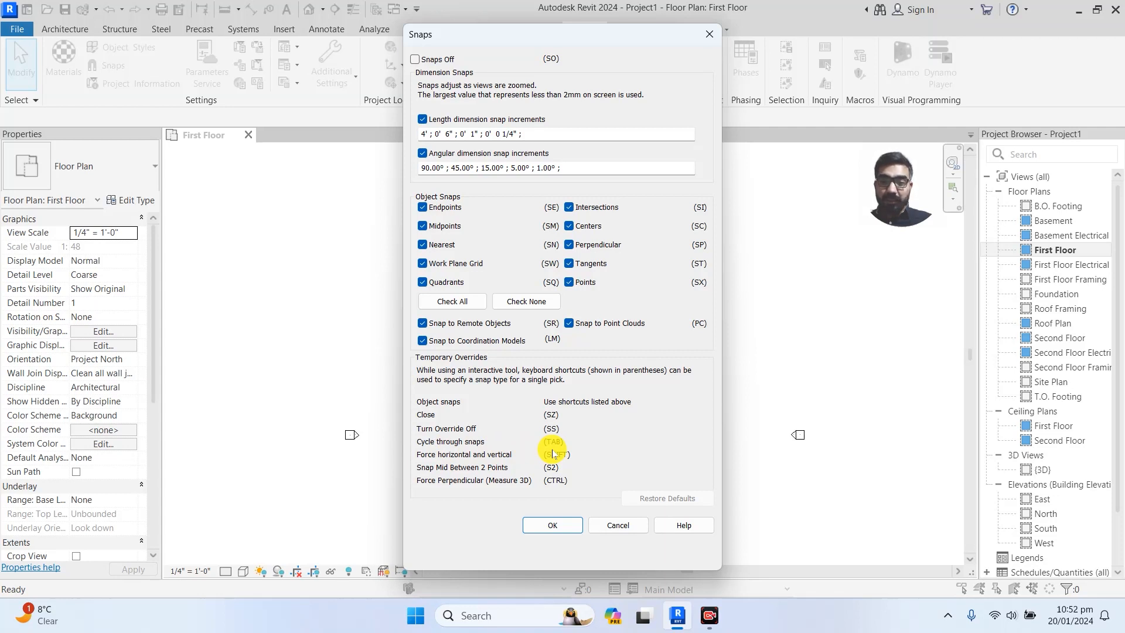
left_click(711, 34)
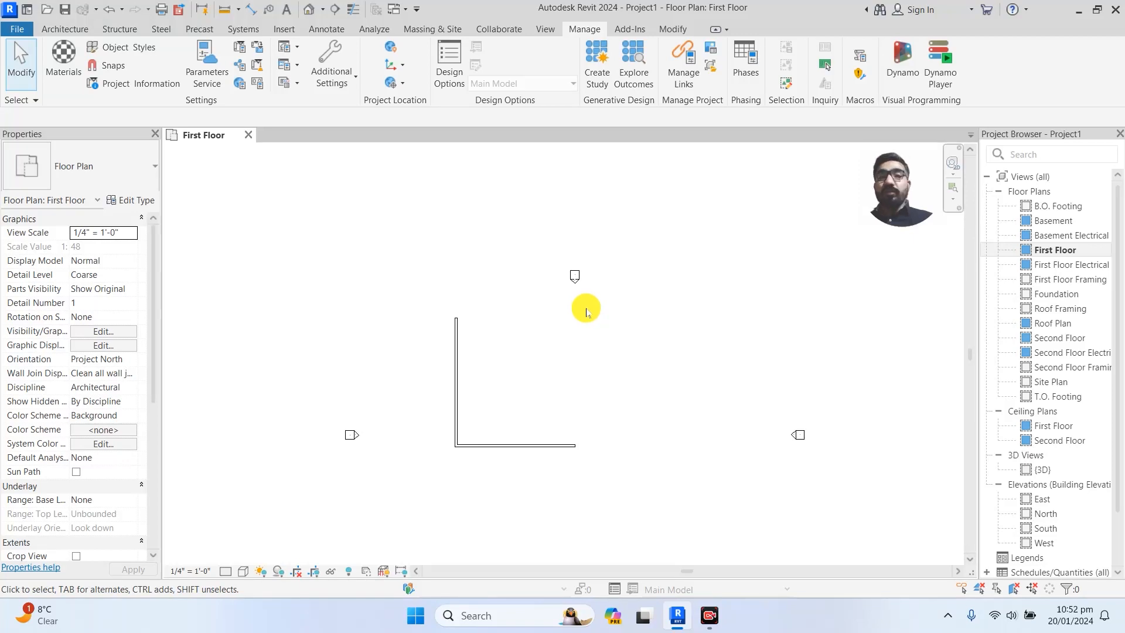